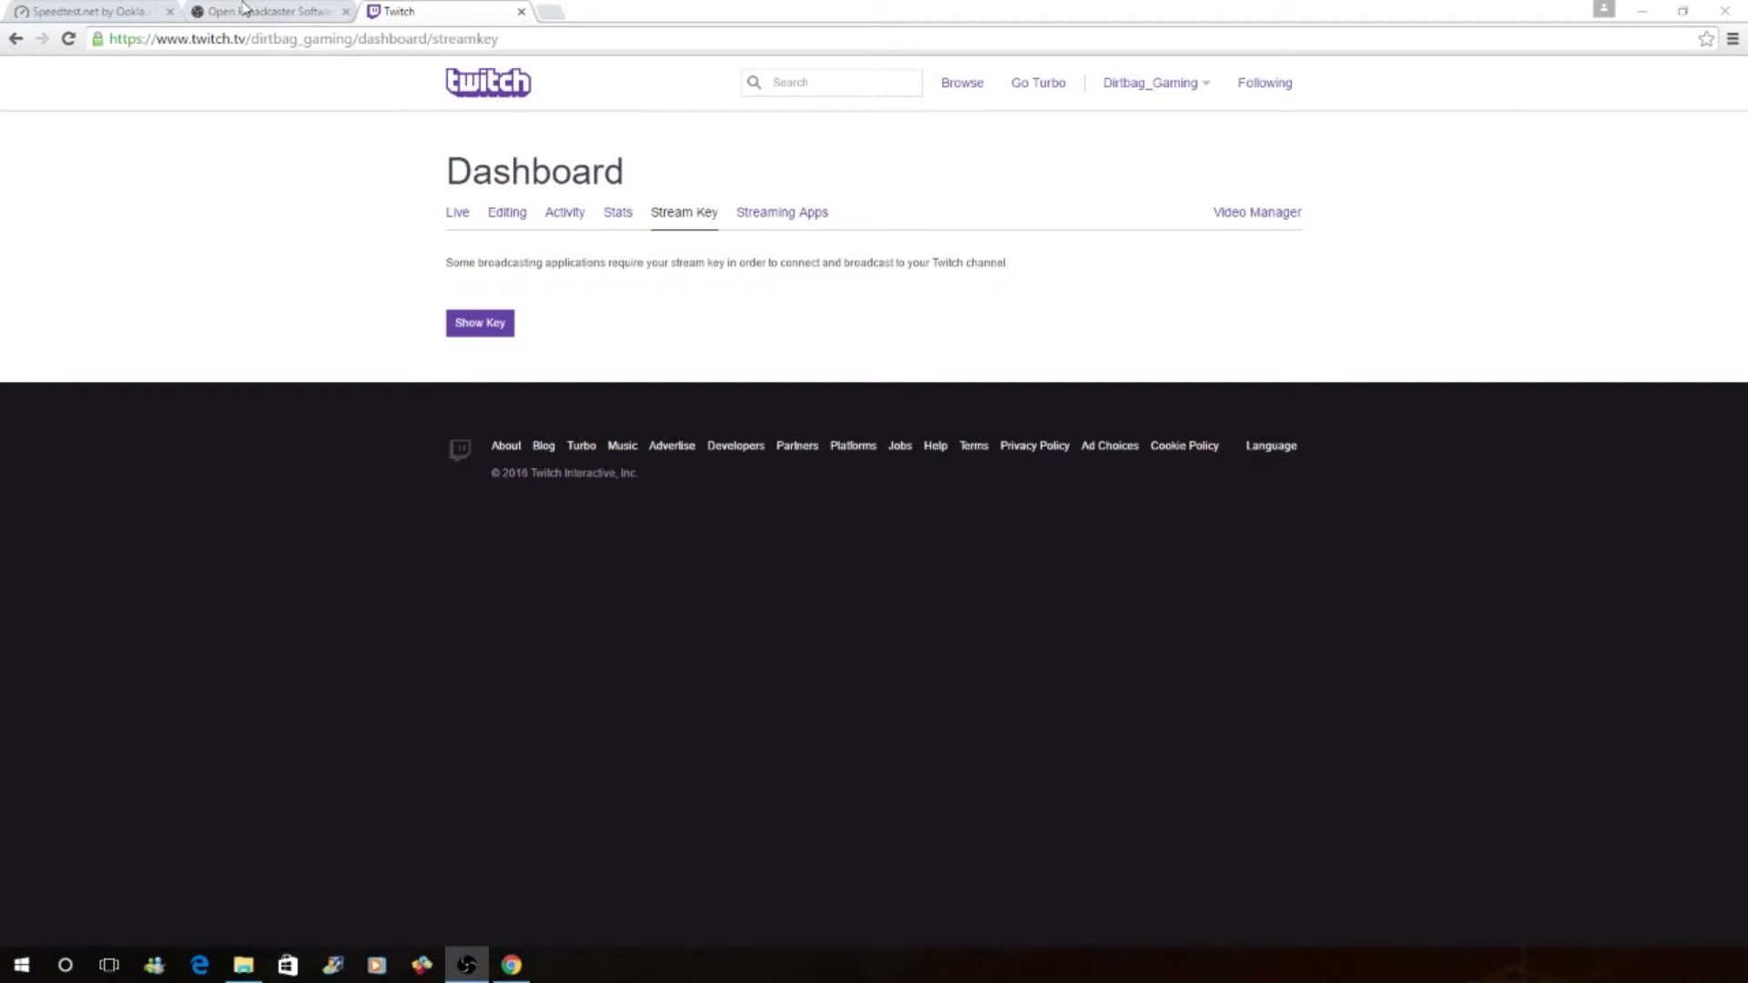
Show the OBS website in the browser and look over the Encoding settings in Open Broadcaster Software.
click(244, 11)
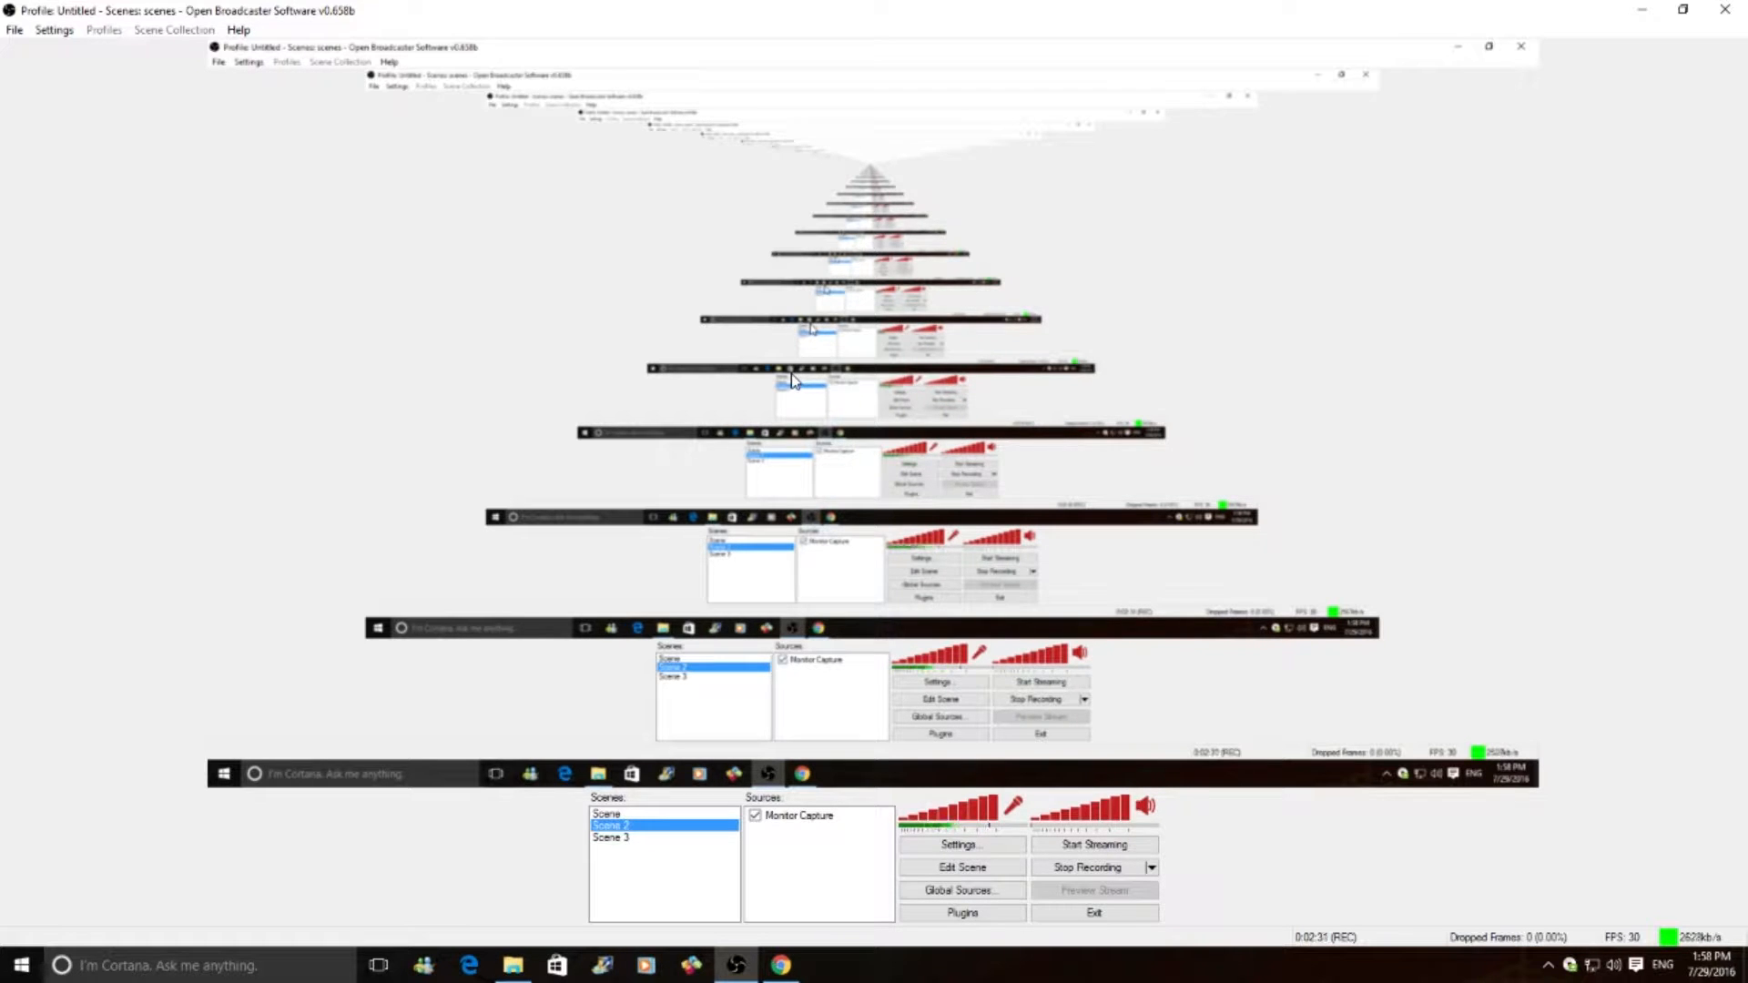
click(62, 35)
click(53, 51)
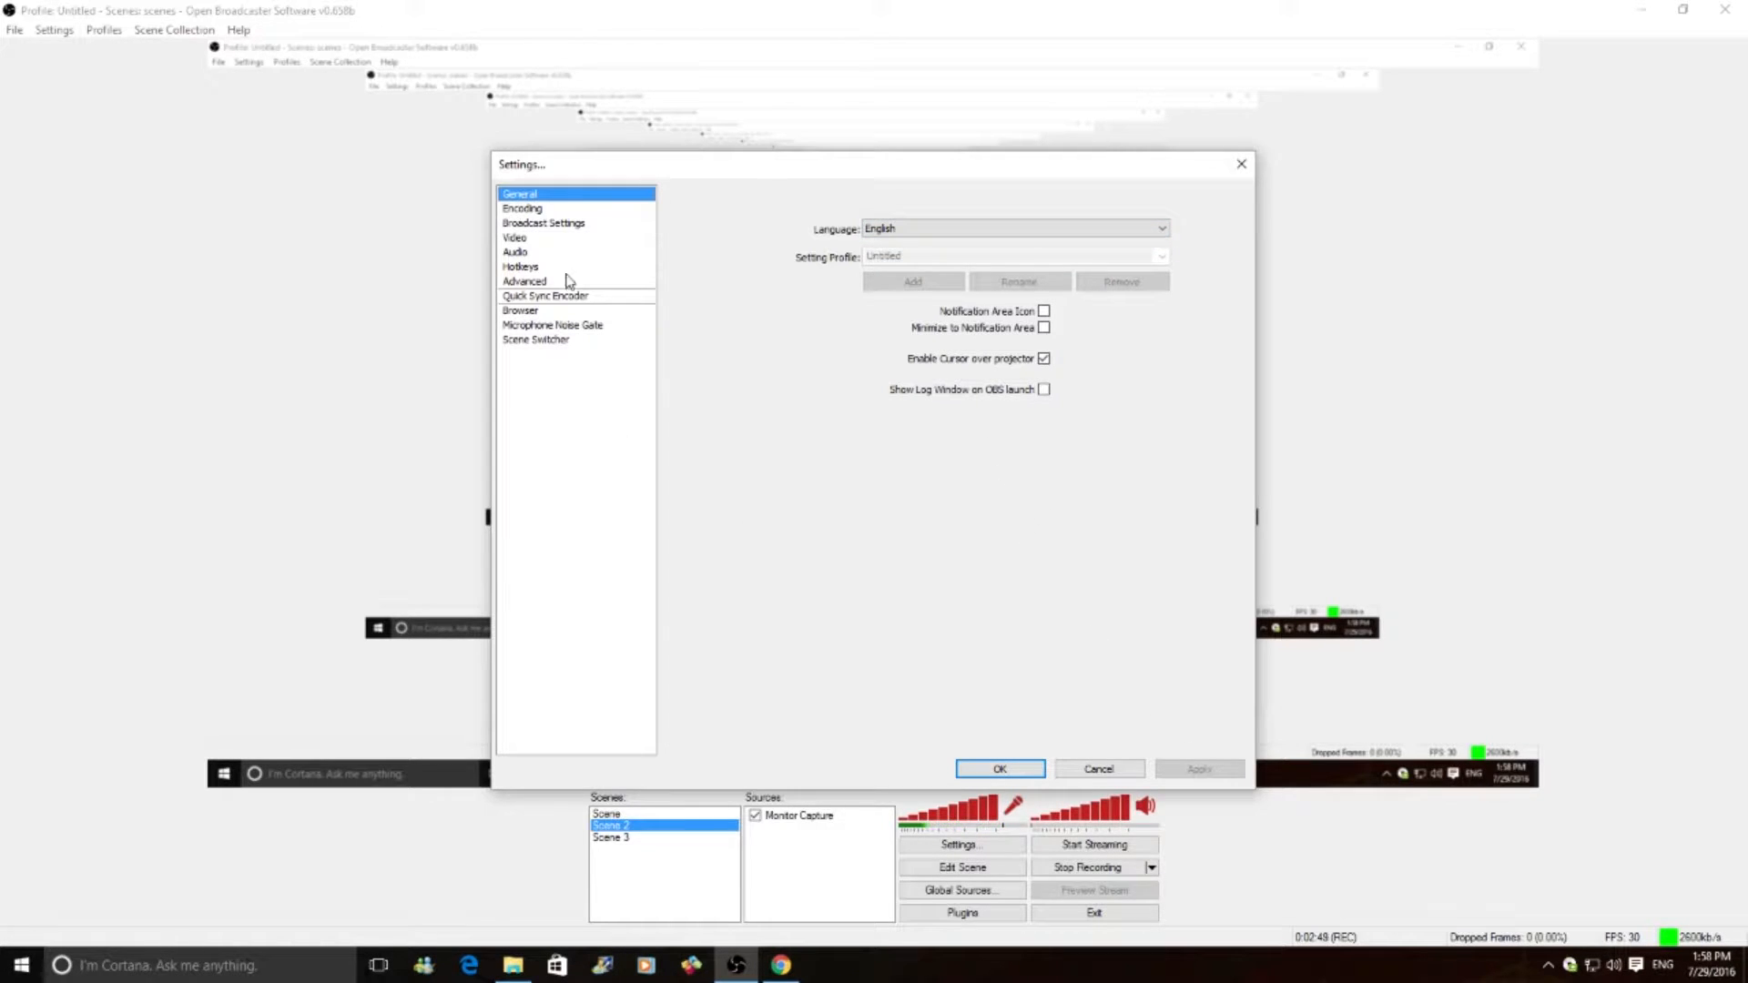
click(512, 211)
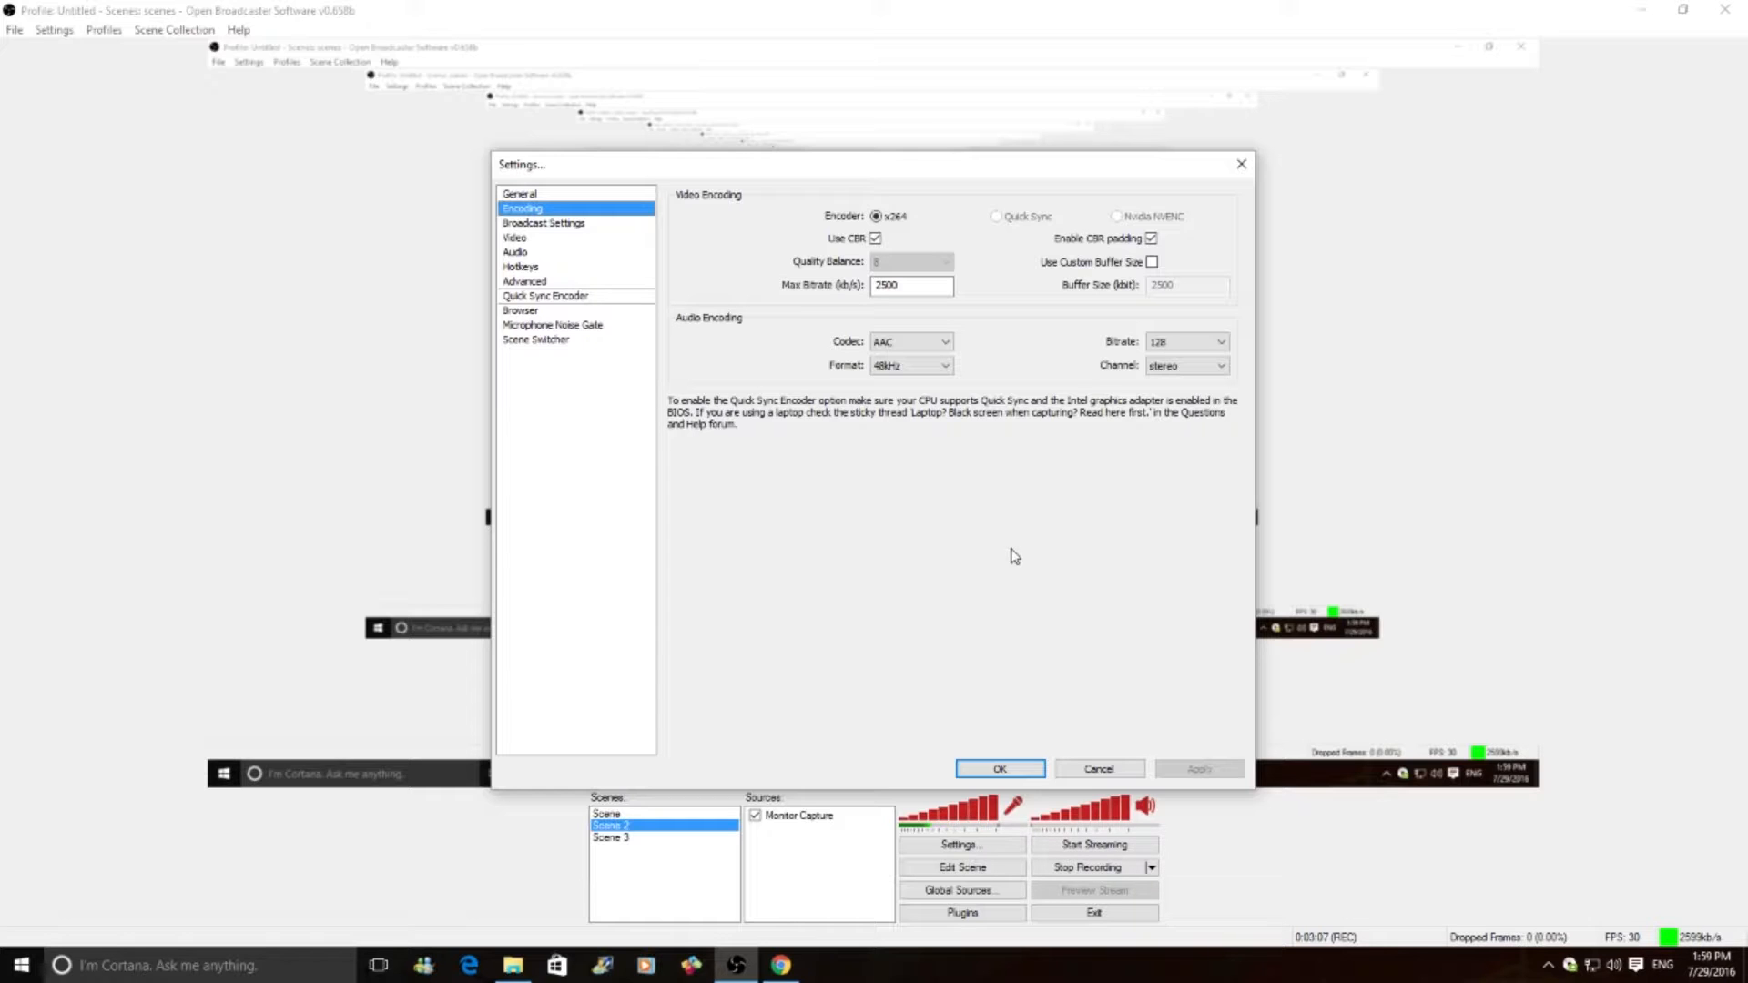
click(1018, 770)
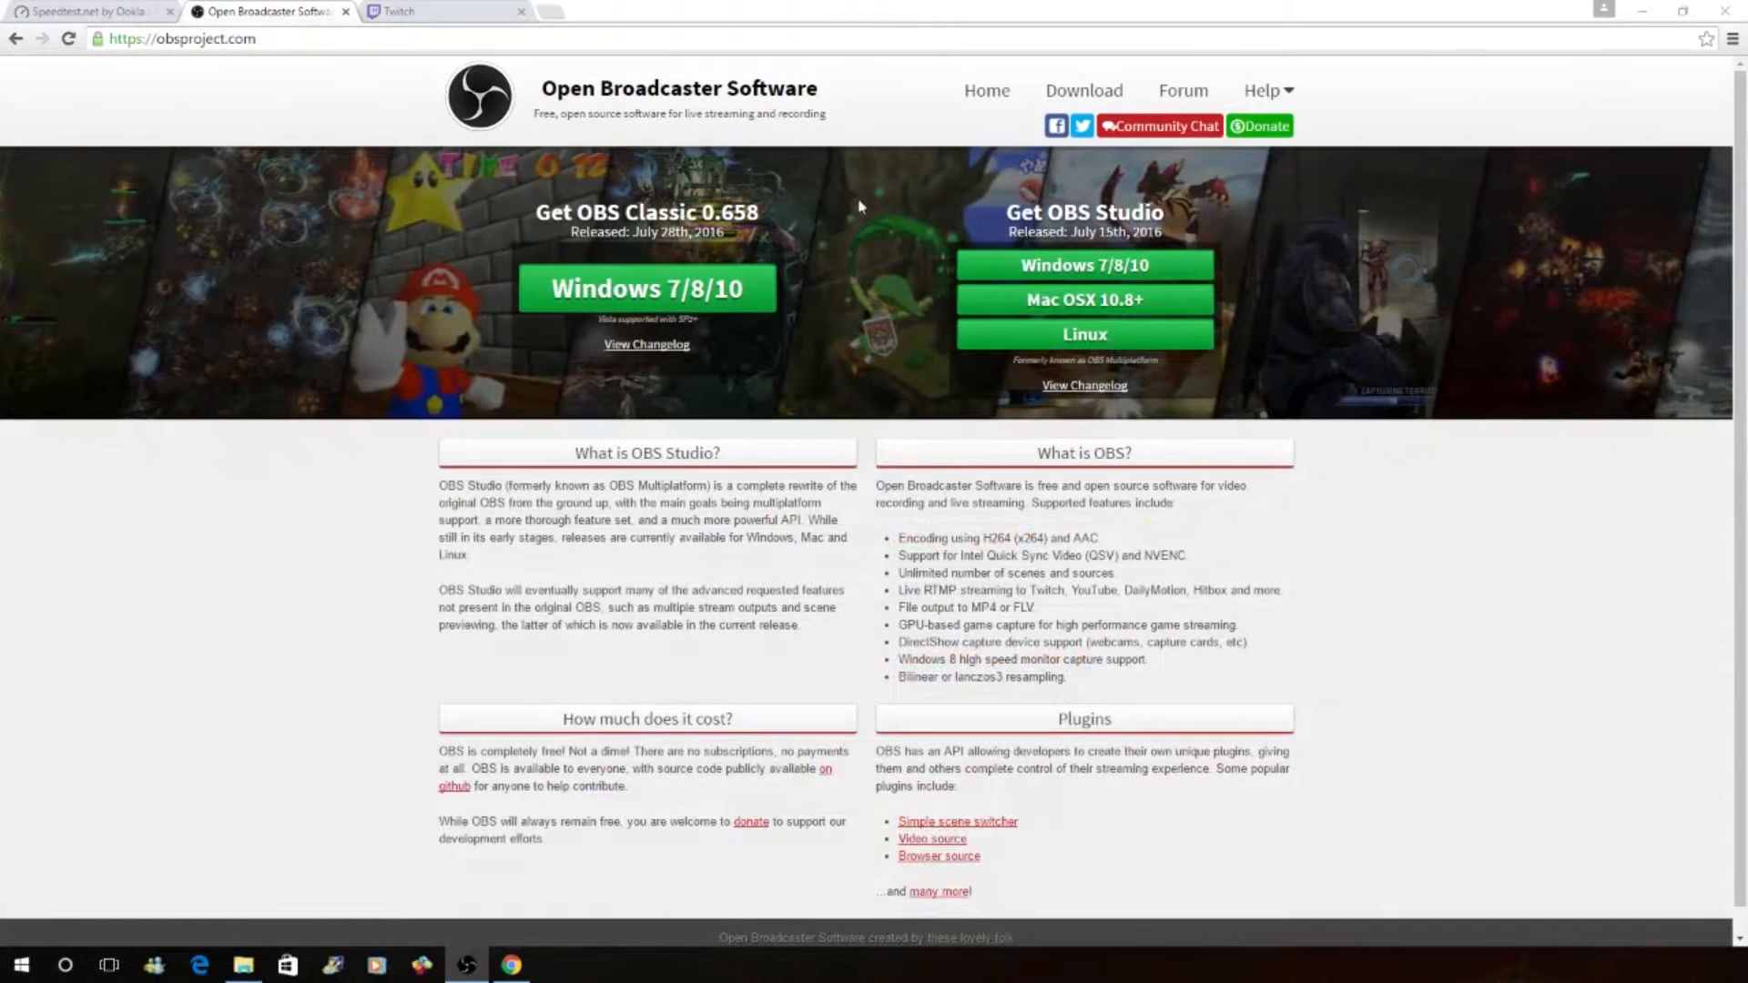
Switch to the Speedtest.net page in the browser and run the connection speed test again.
click(73, 9)
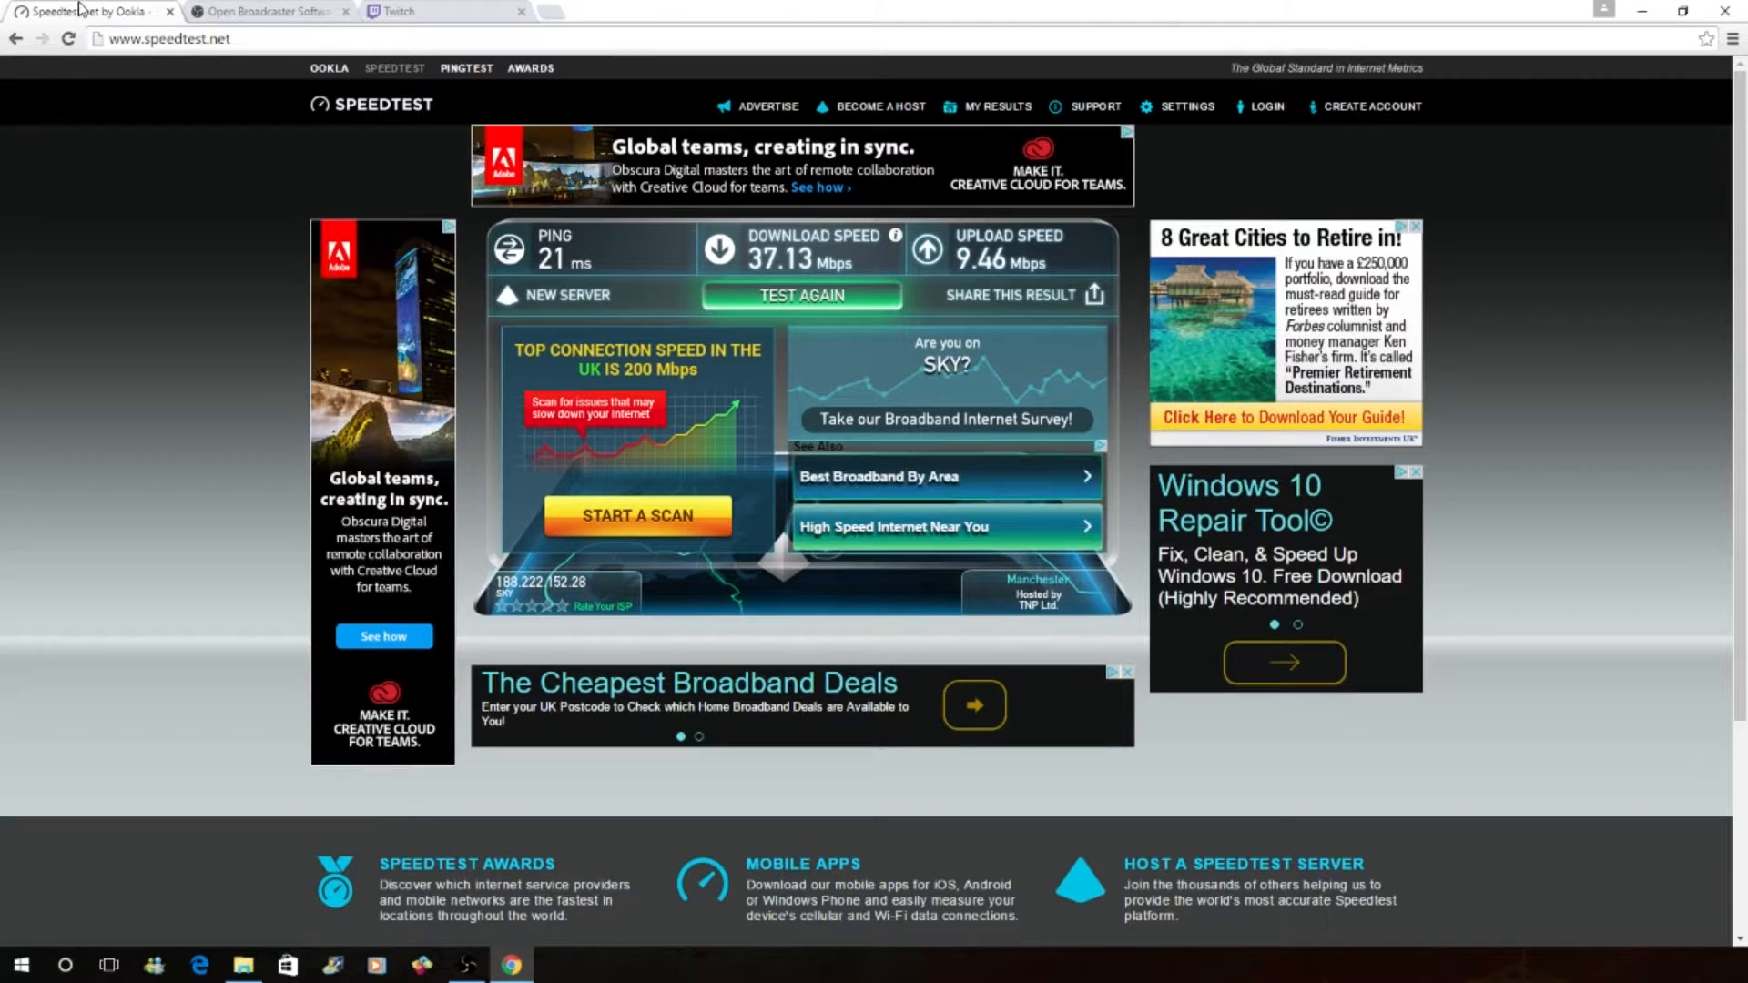
click(780, 299)
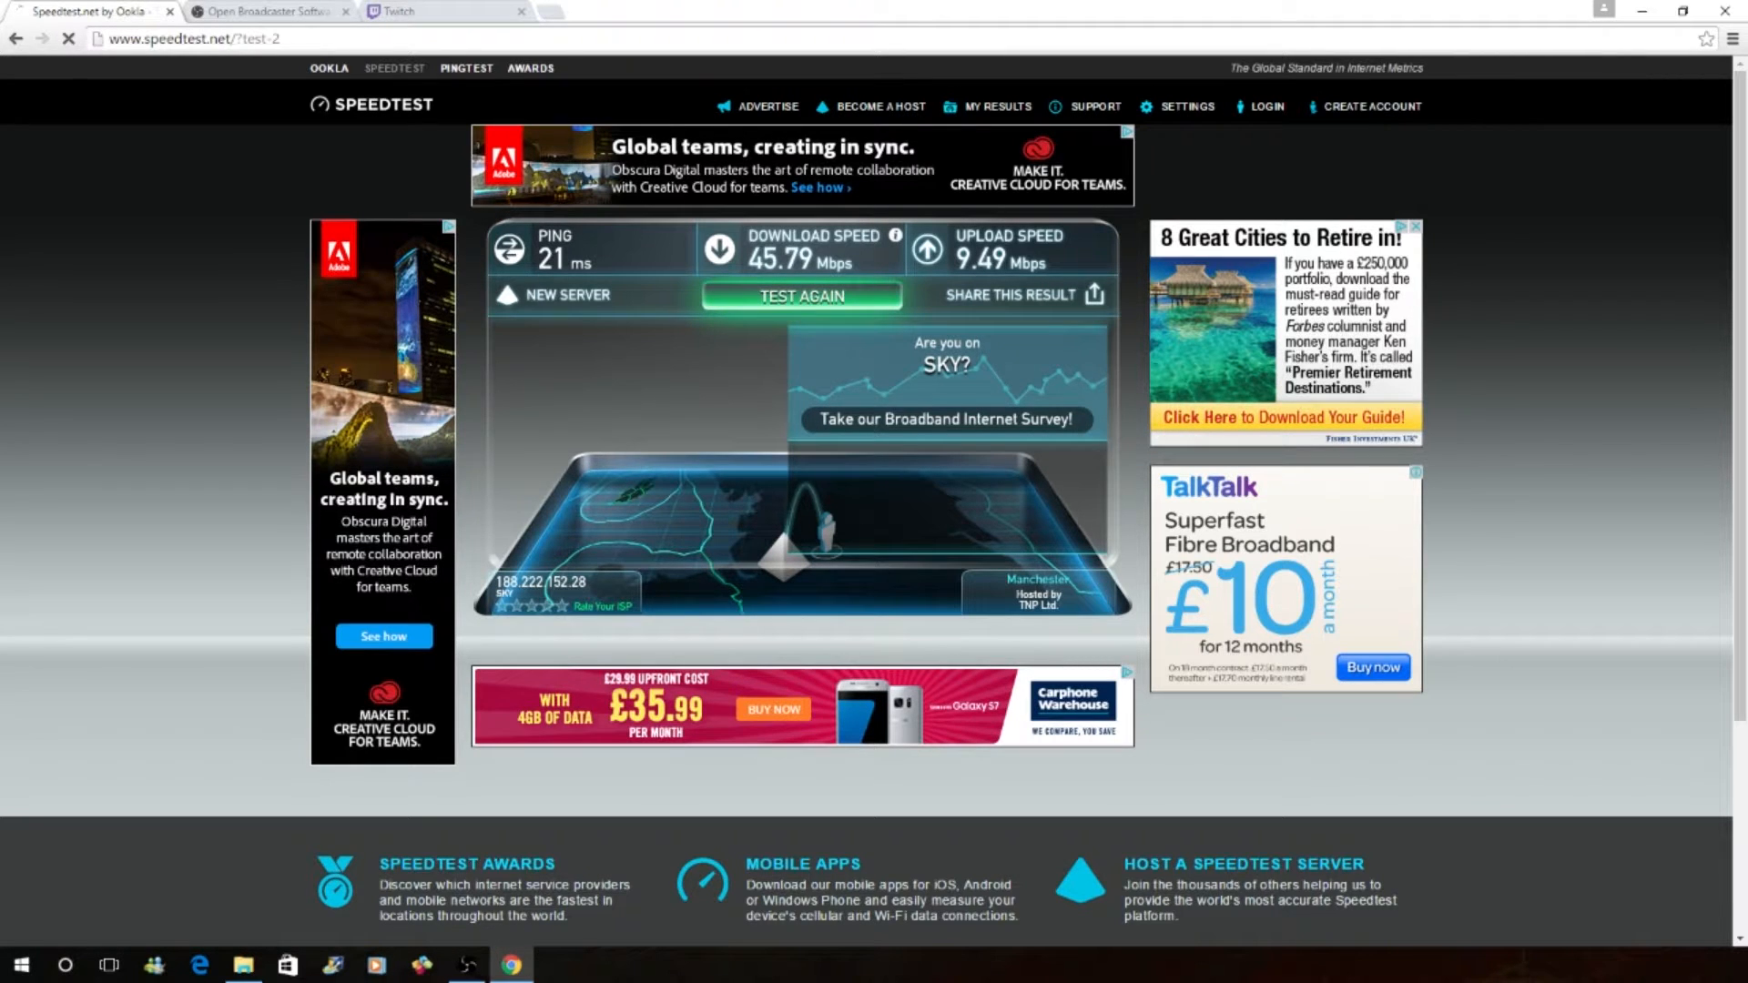
Return to Open Broadcaster Software and examine the maximum bitrate in the video encoding settings.
key(alt+Tab)
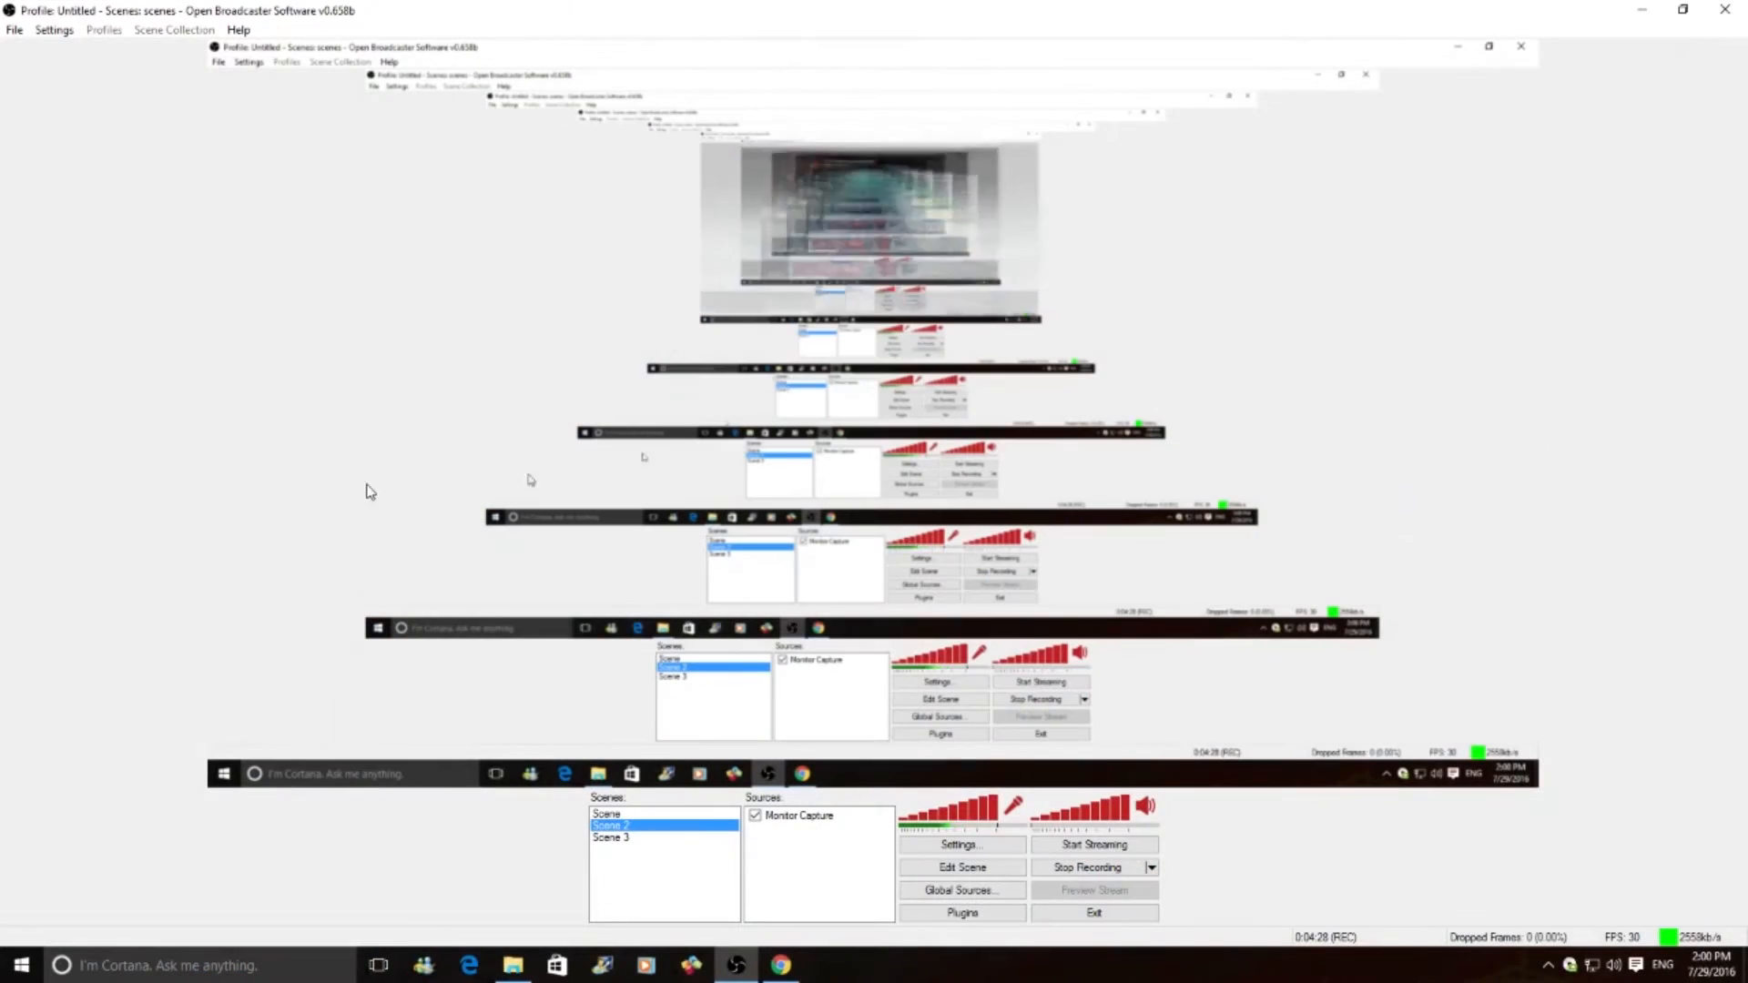
click(54, 30)
click(65, 47)
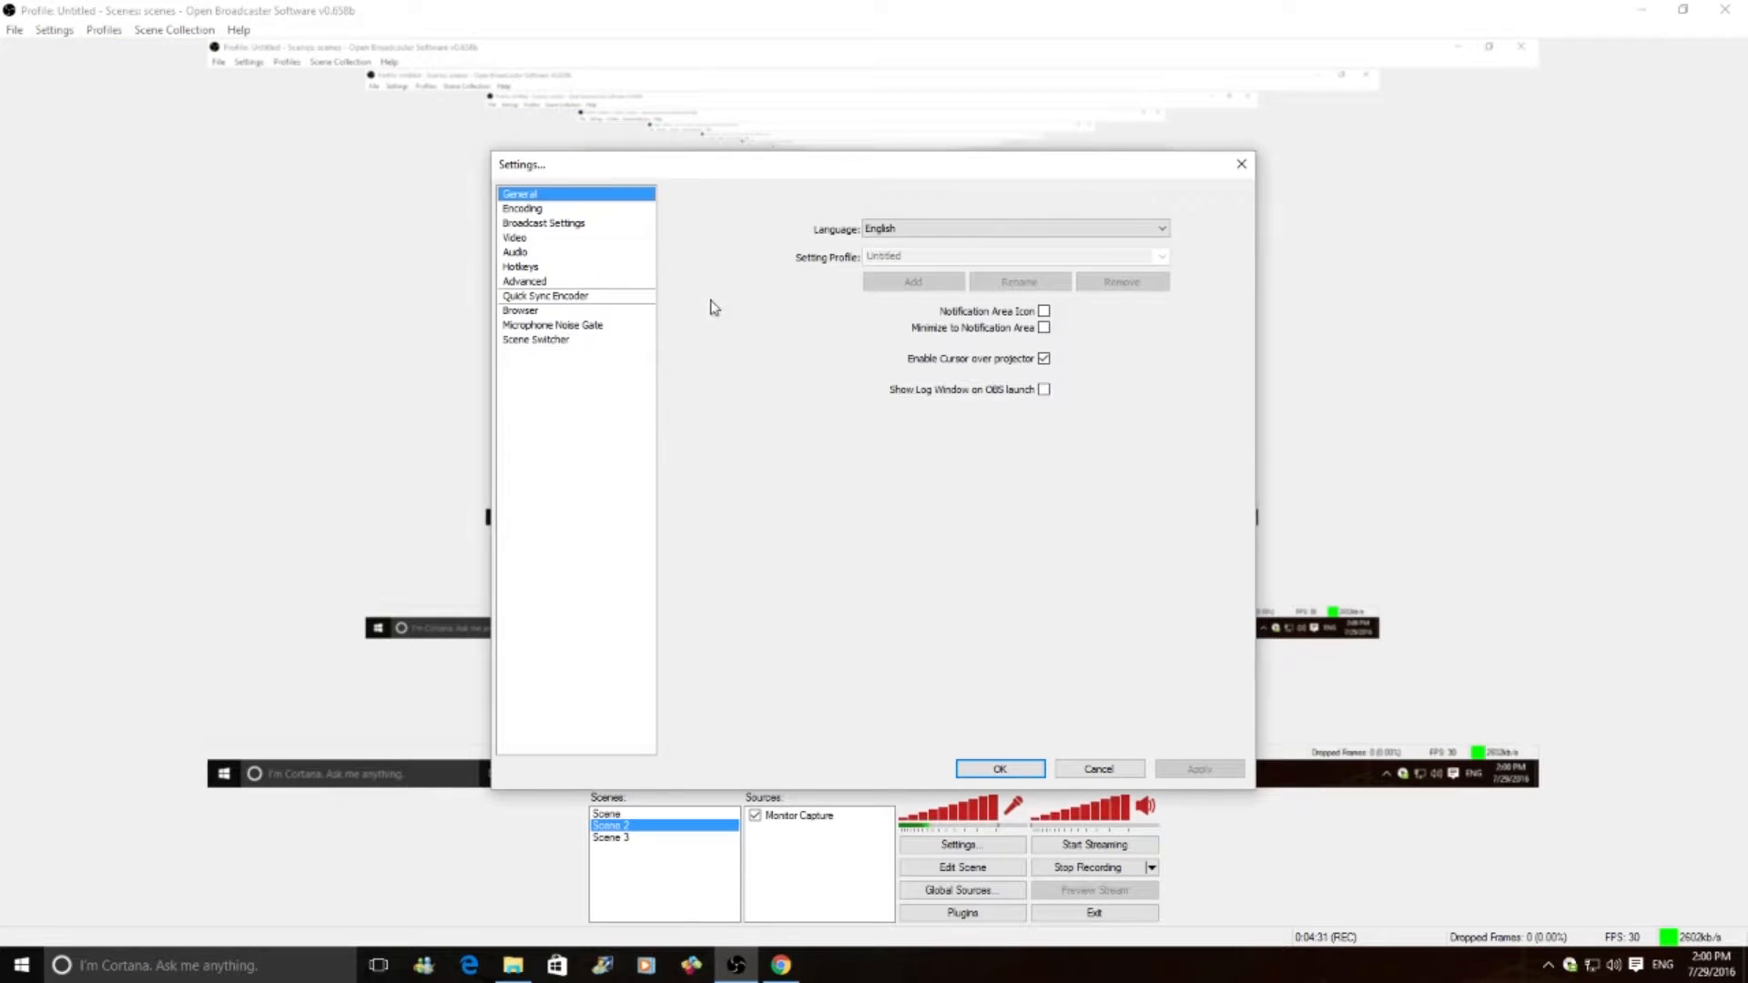
click(527, 223)
click(549, 211)
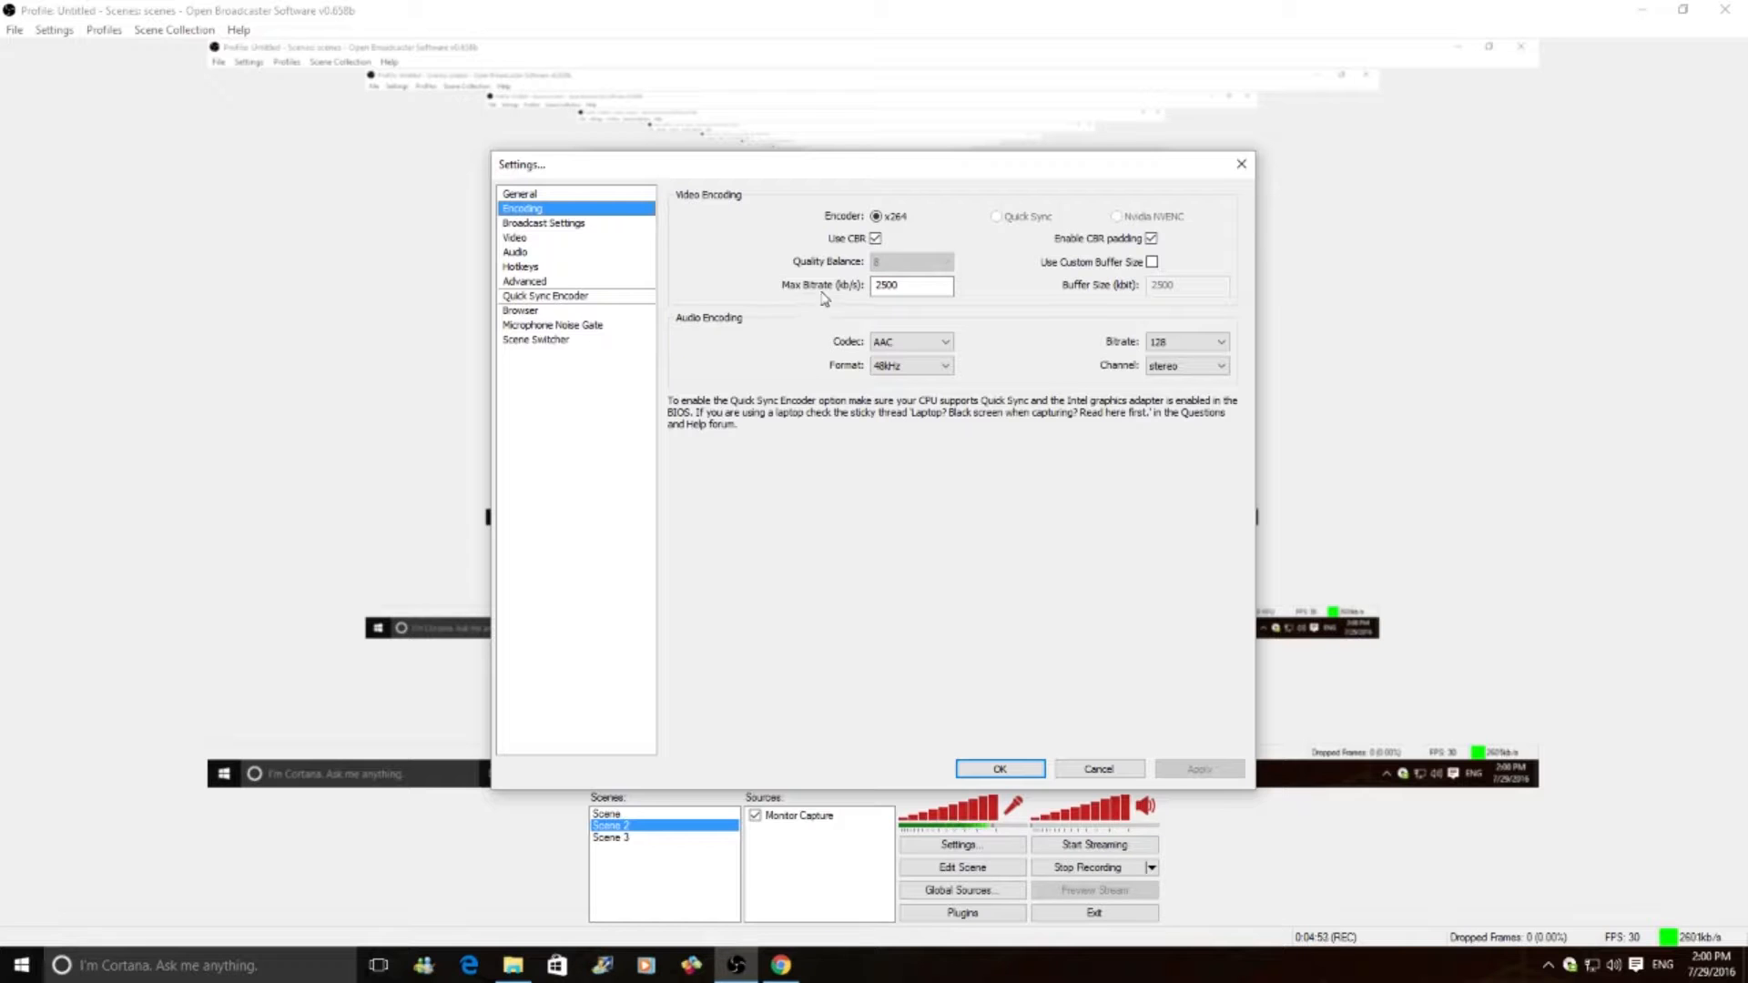
click(892, 286)
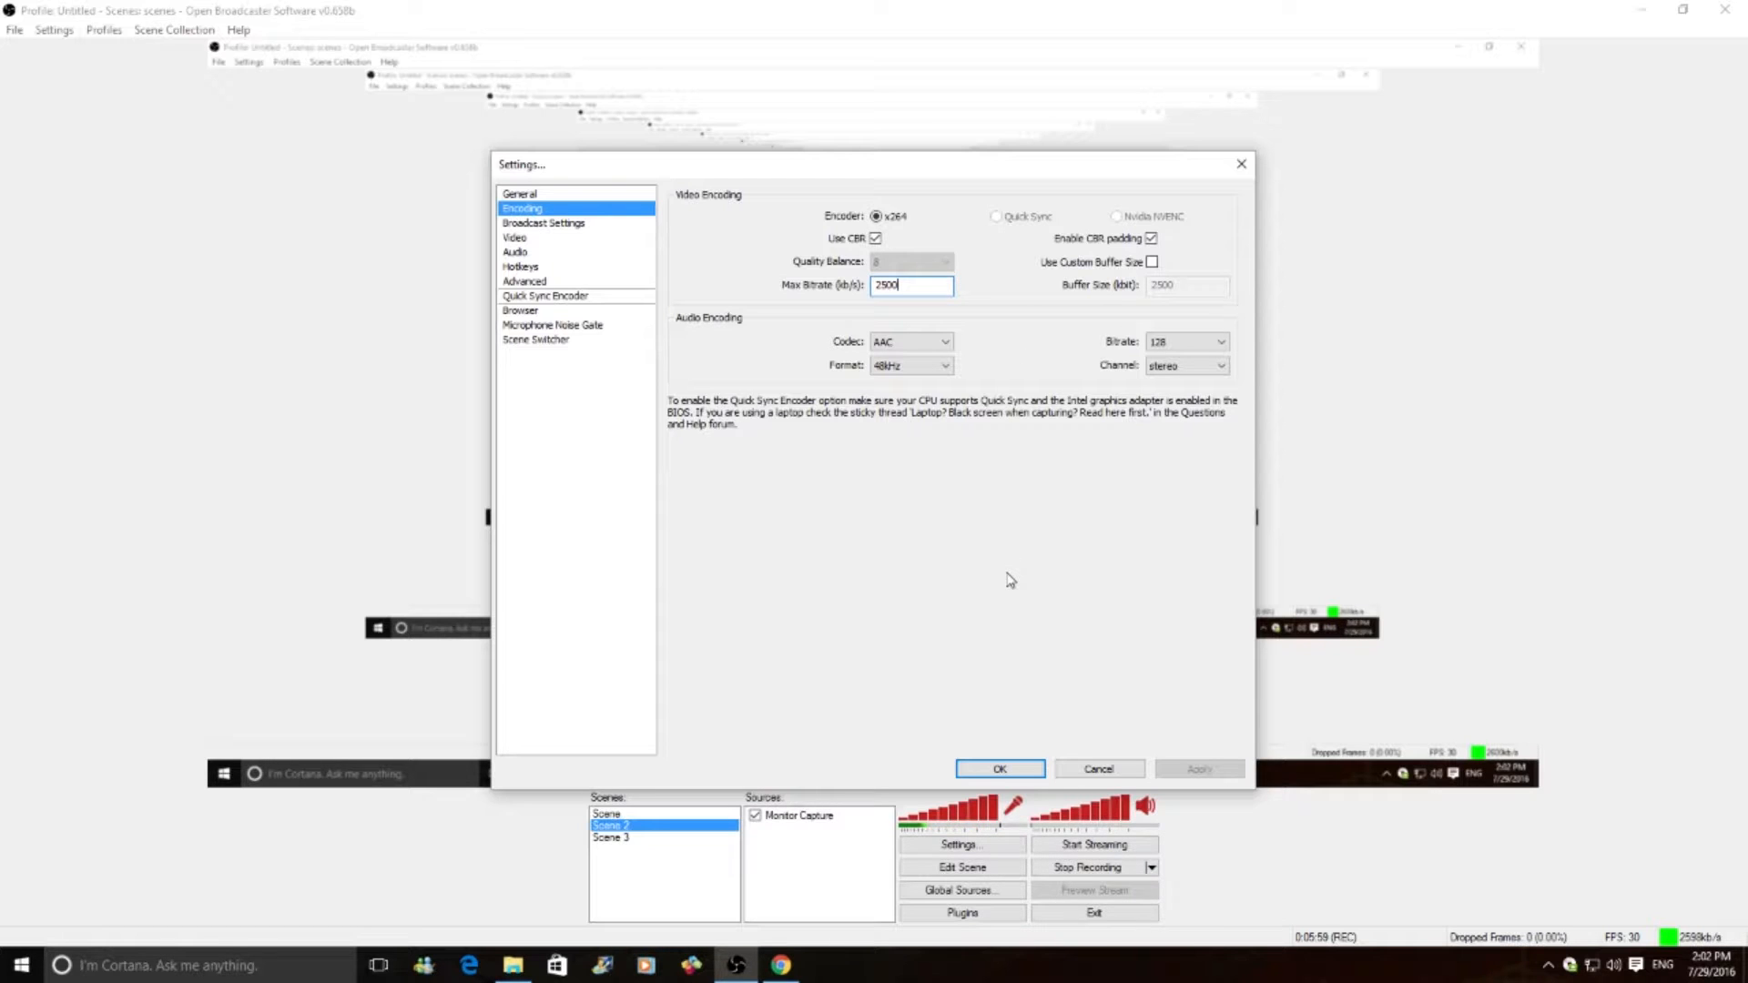
Examine the available codec and bitrate options and the format and channel settings for audio encoding.
click(946, 345)
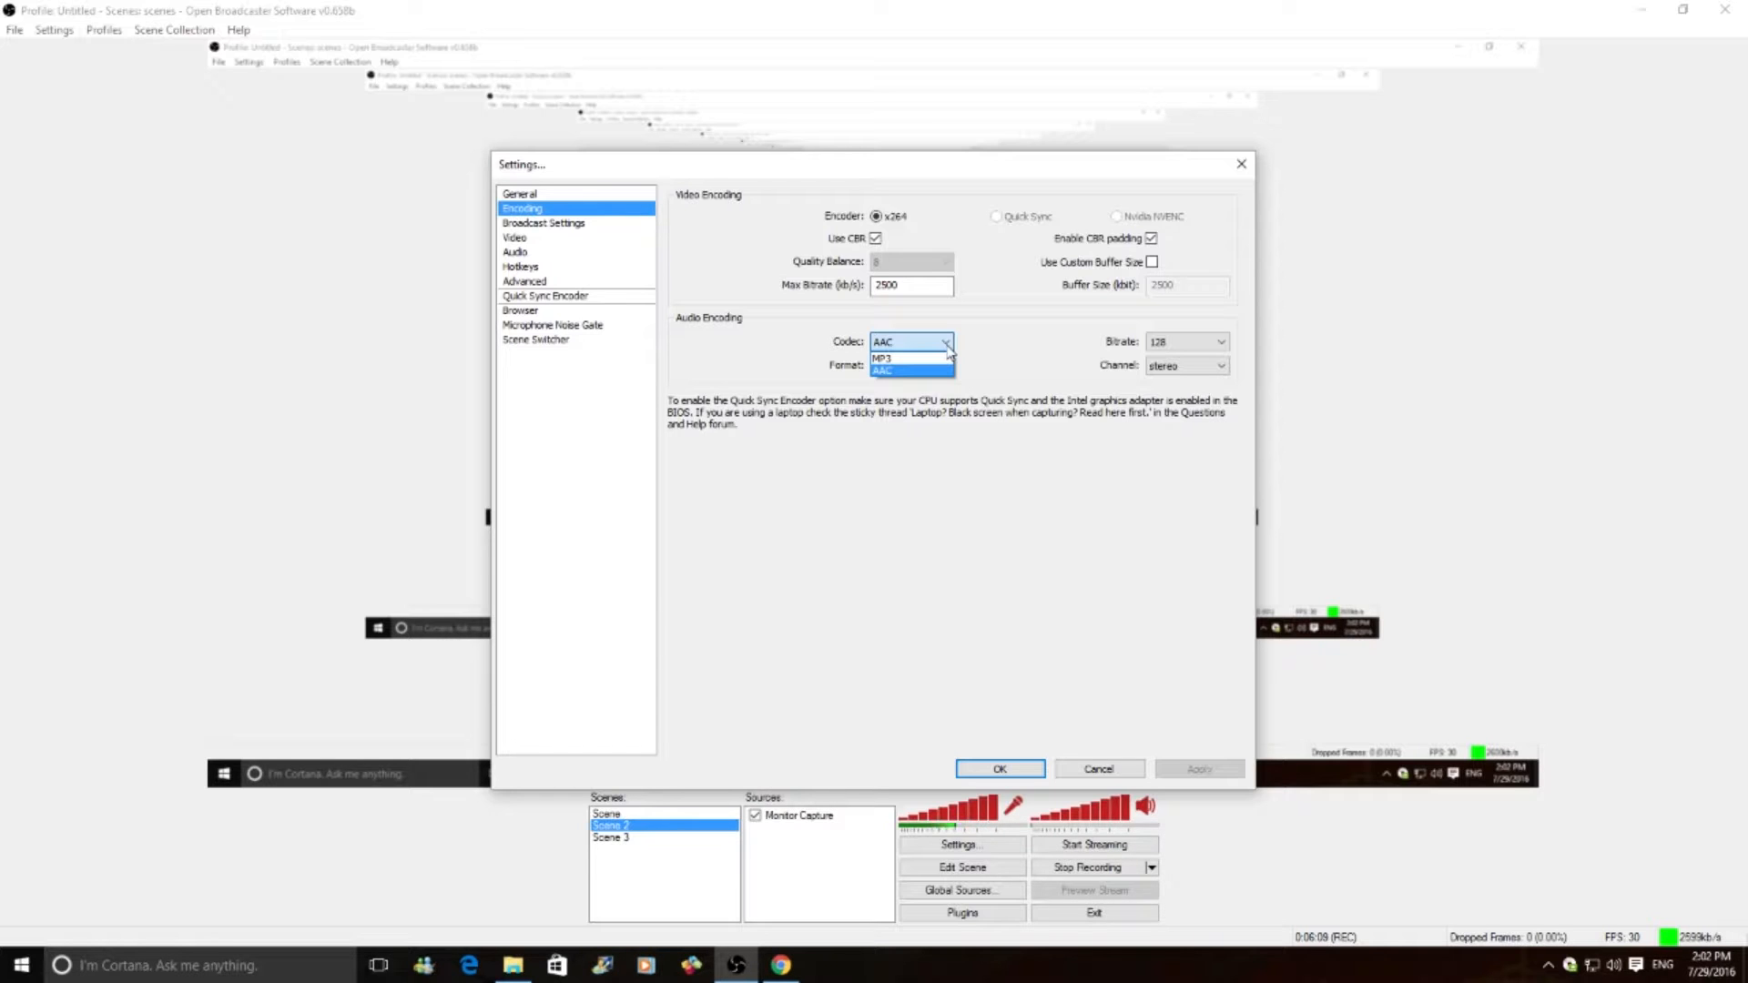
click(947, 353)
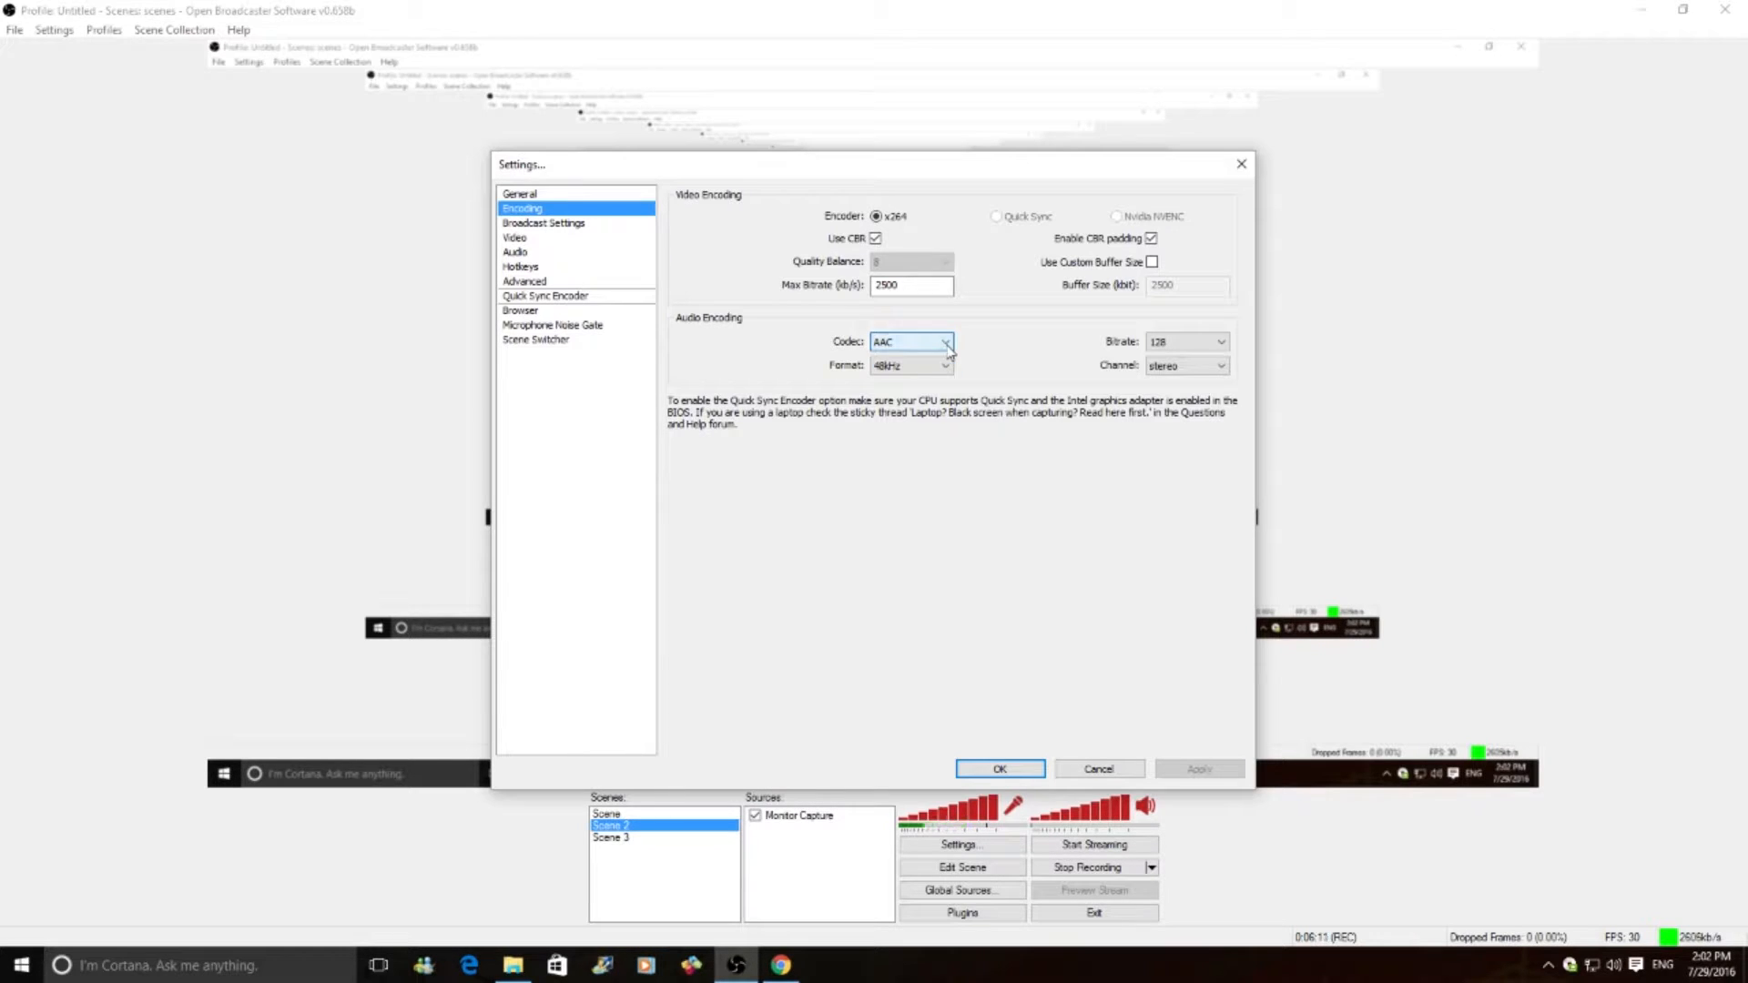
click(1217, 351)
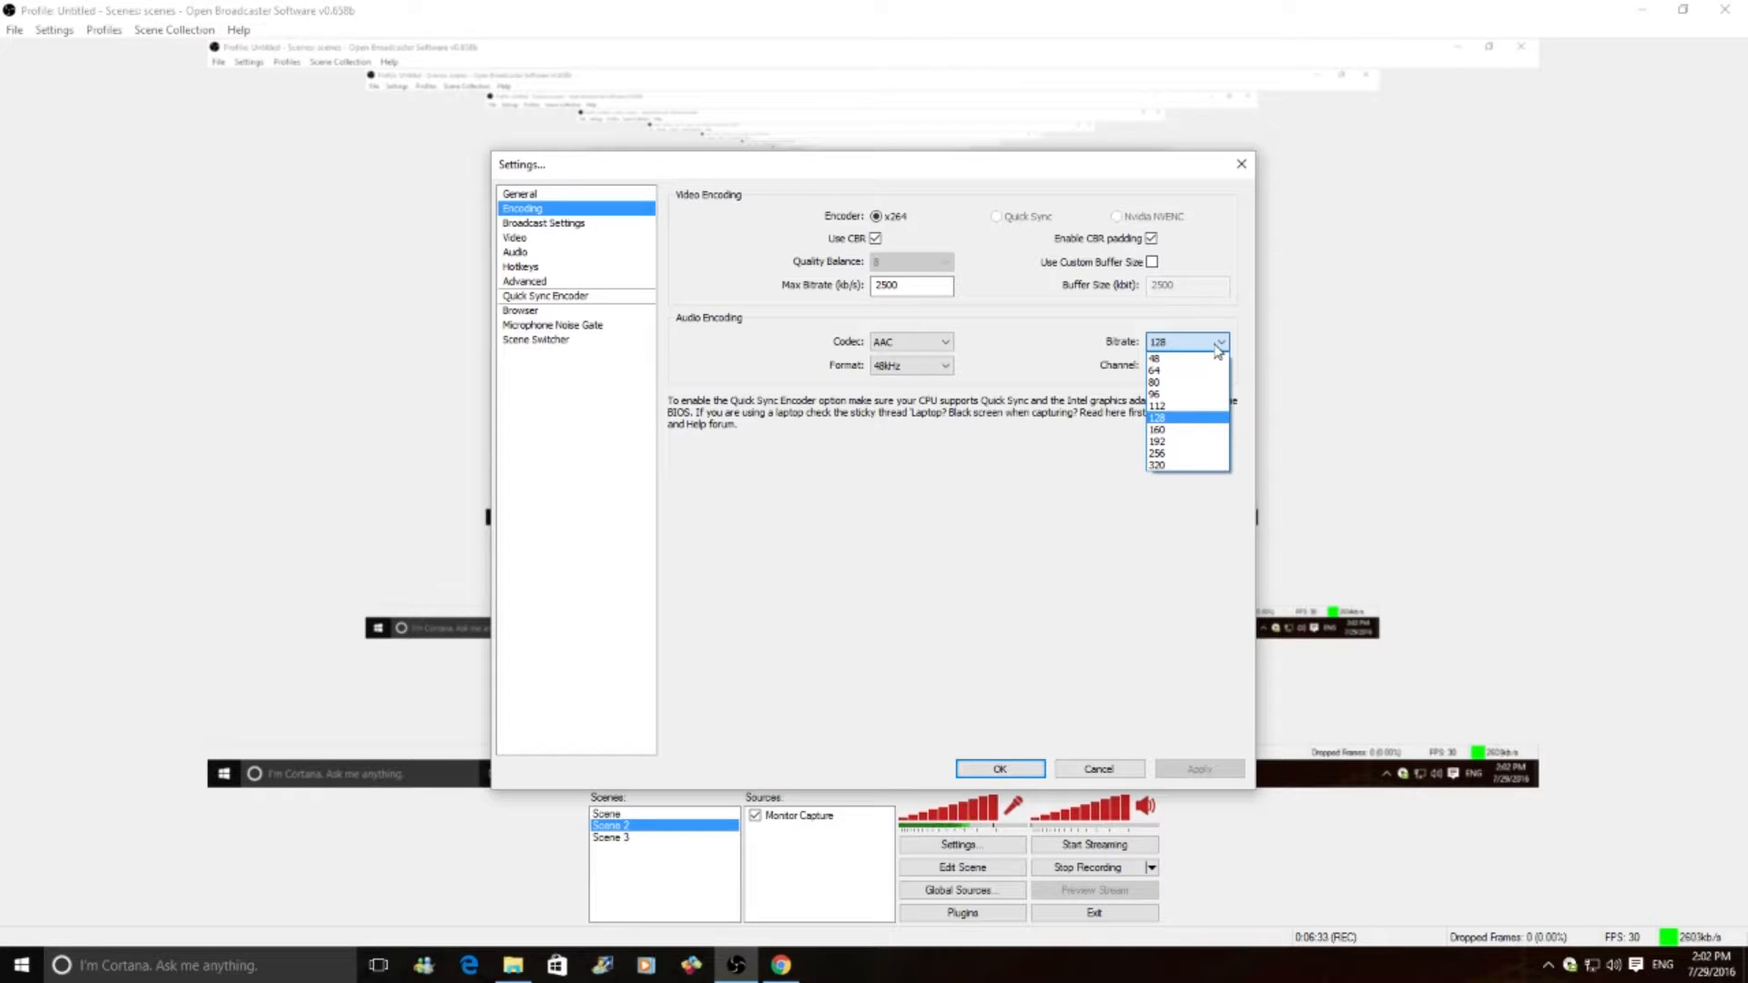
click(1215, 349)
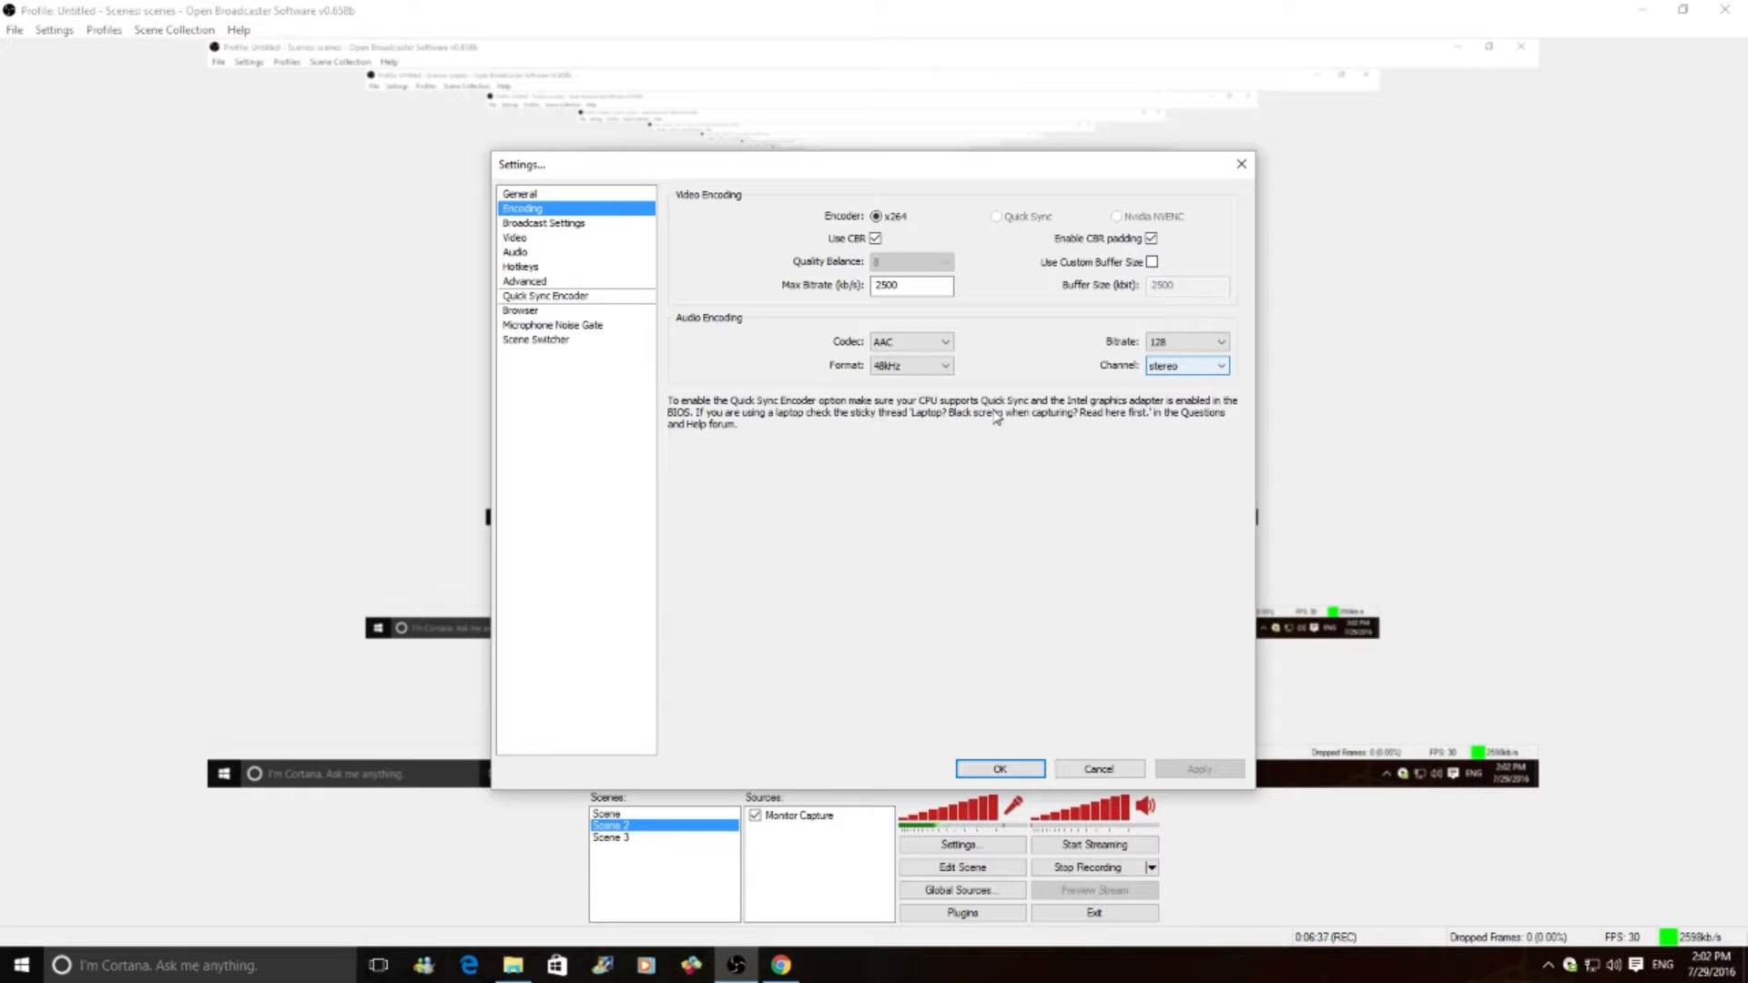
click(876, 368)
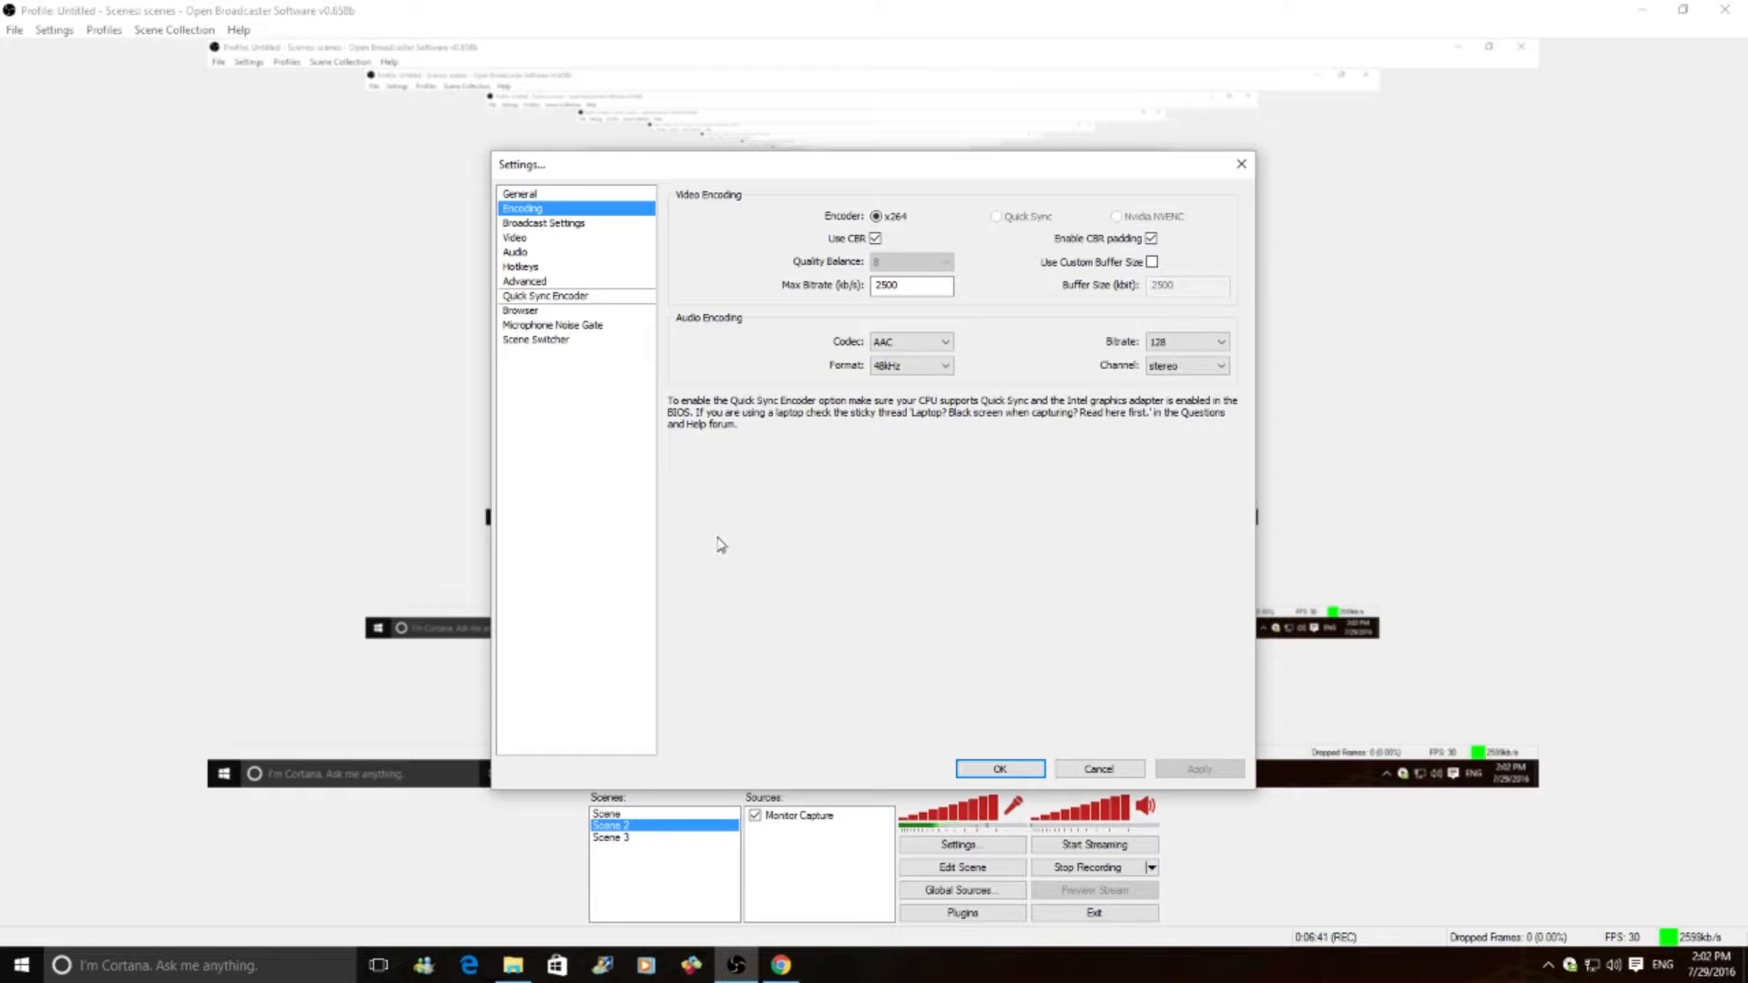
Review the mode and streaming service options in the Broadcast Settings and close the settings dialog.
click(512, 224)
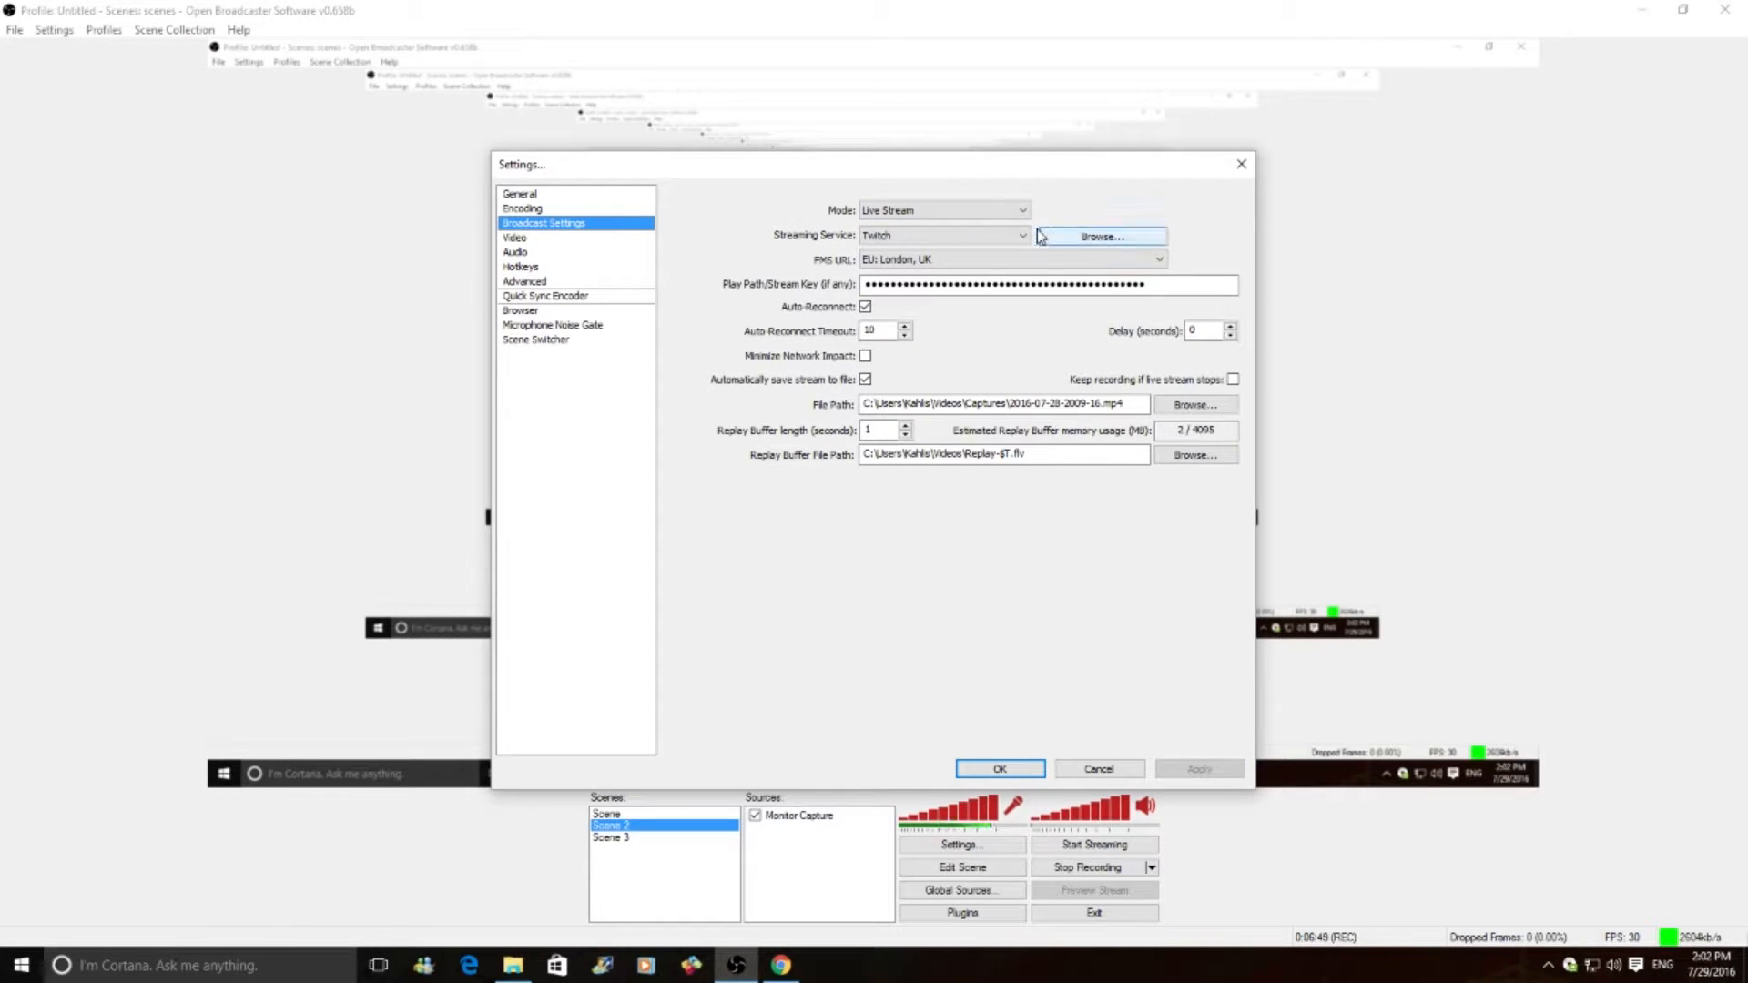
click(1016, 212)
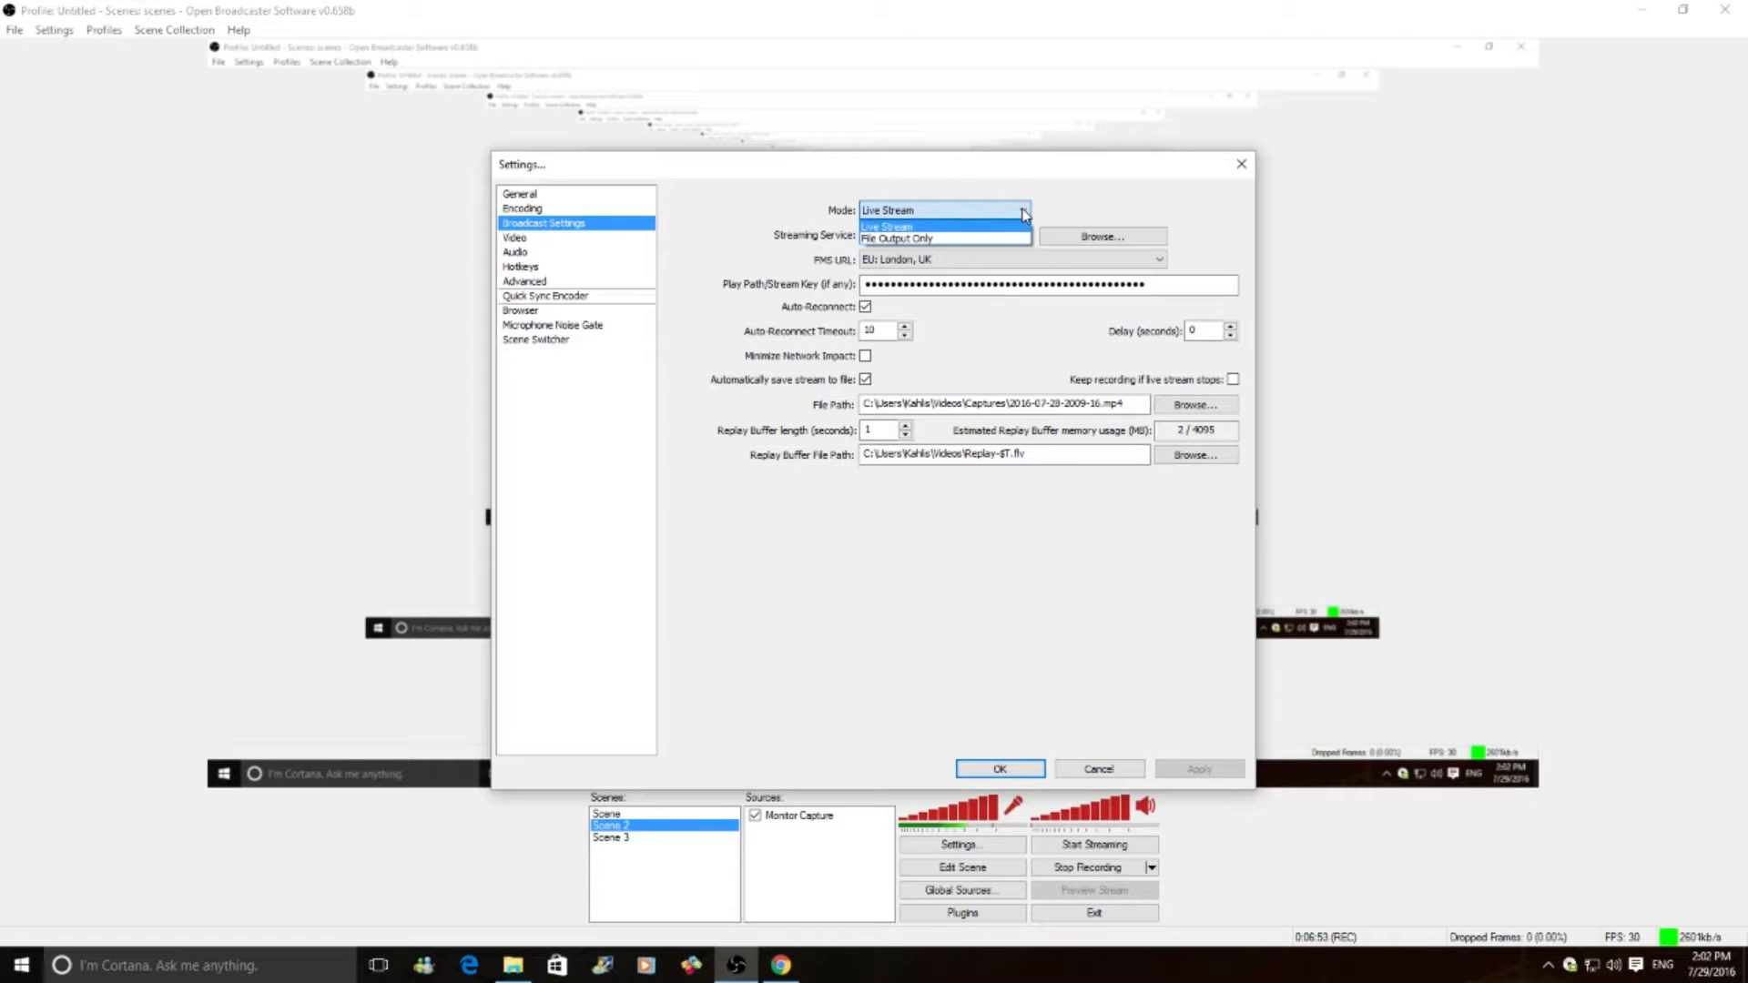
click(1024, 214)
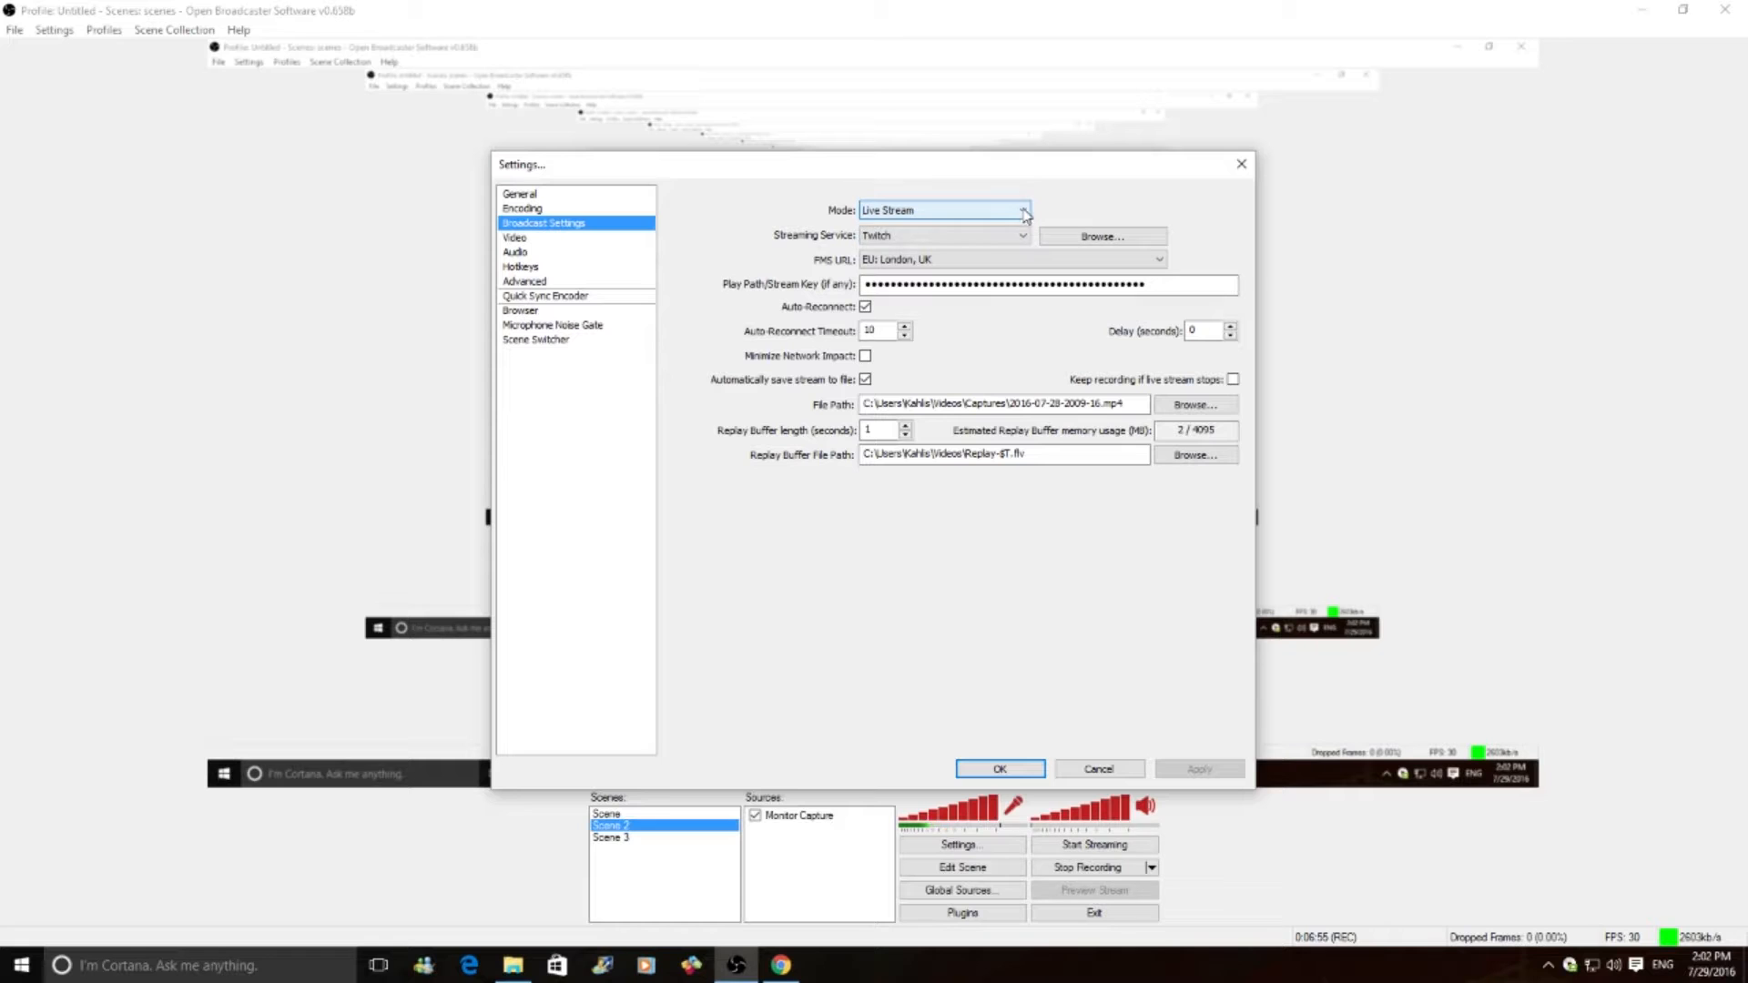
click(1017, 239)
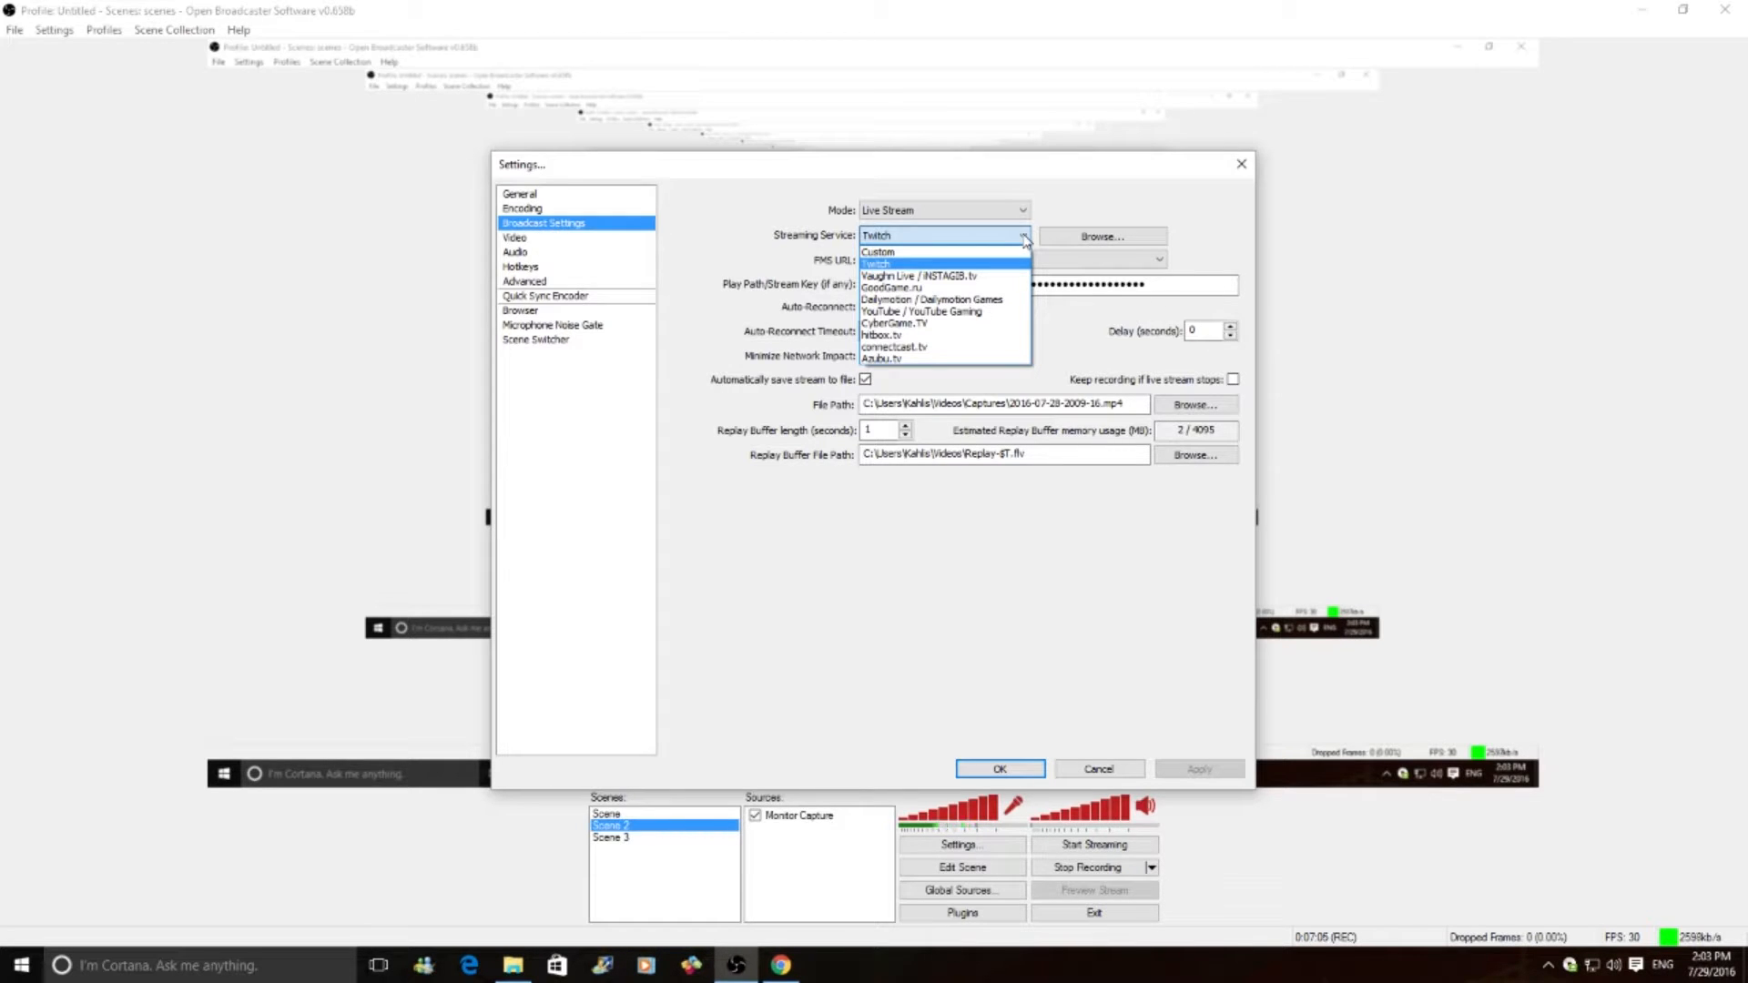
click(1025, 238)
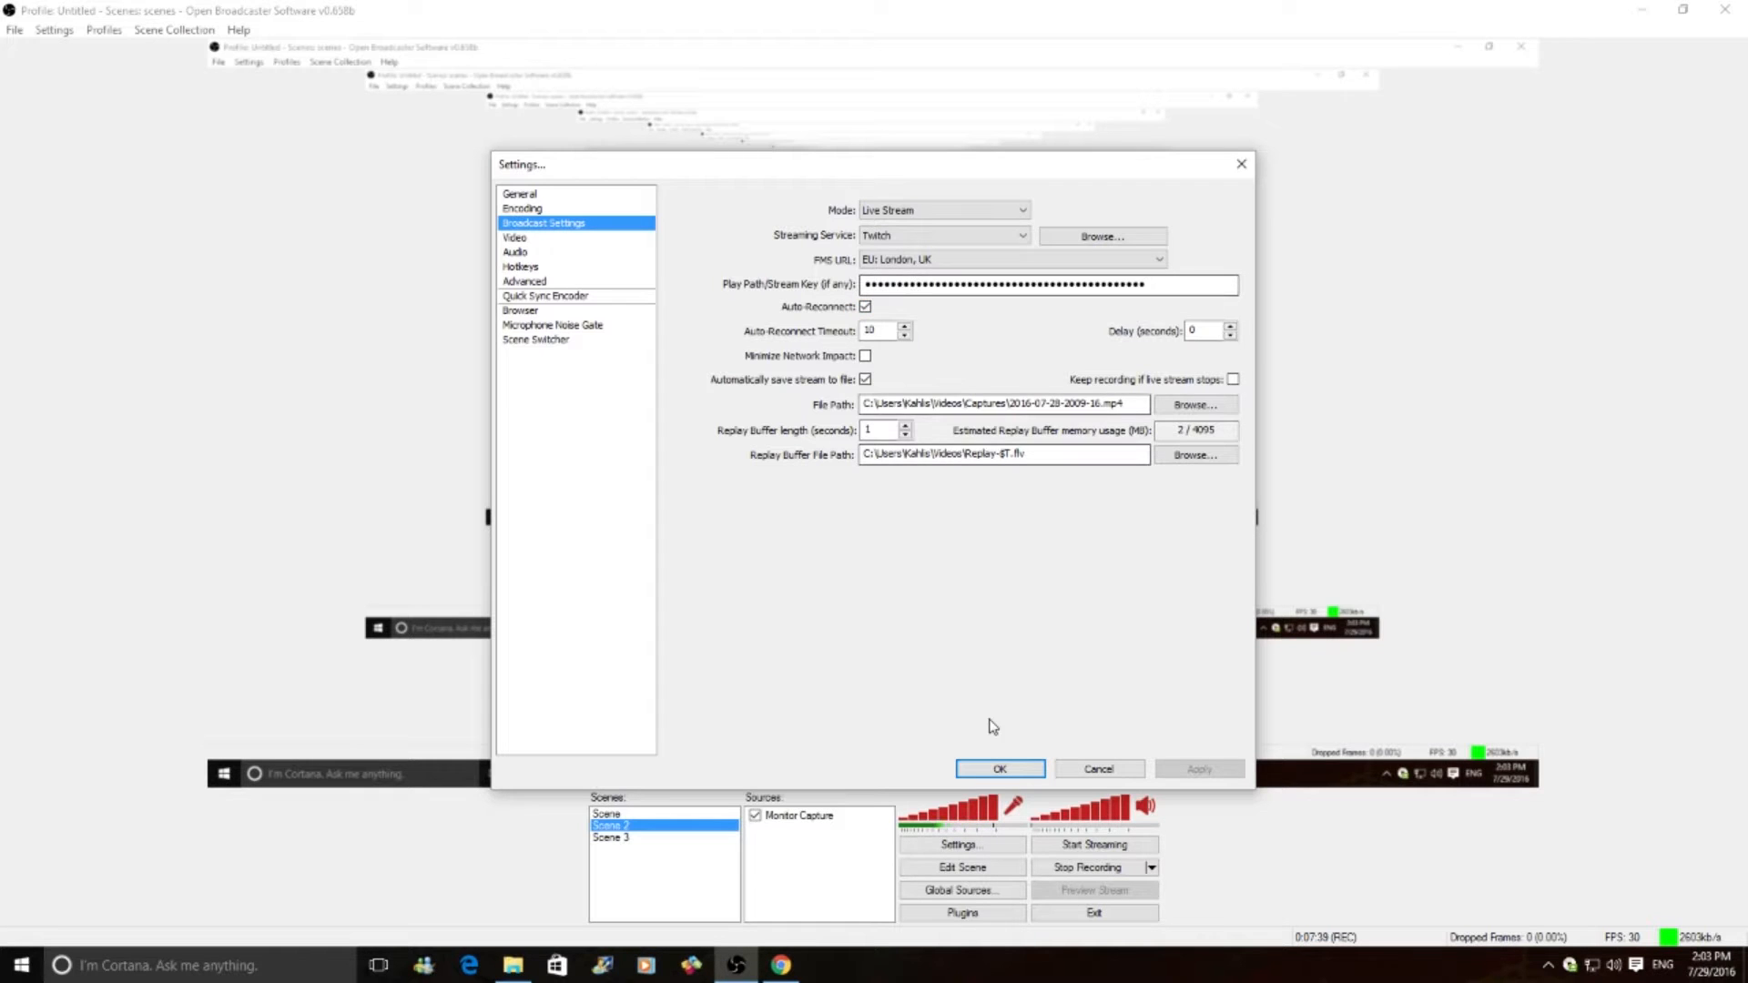
click(1006, 769)
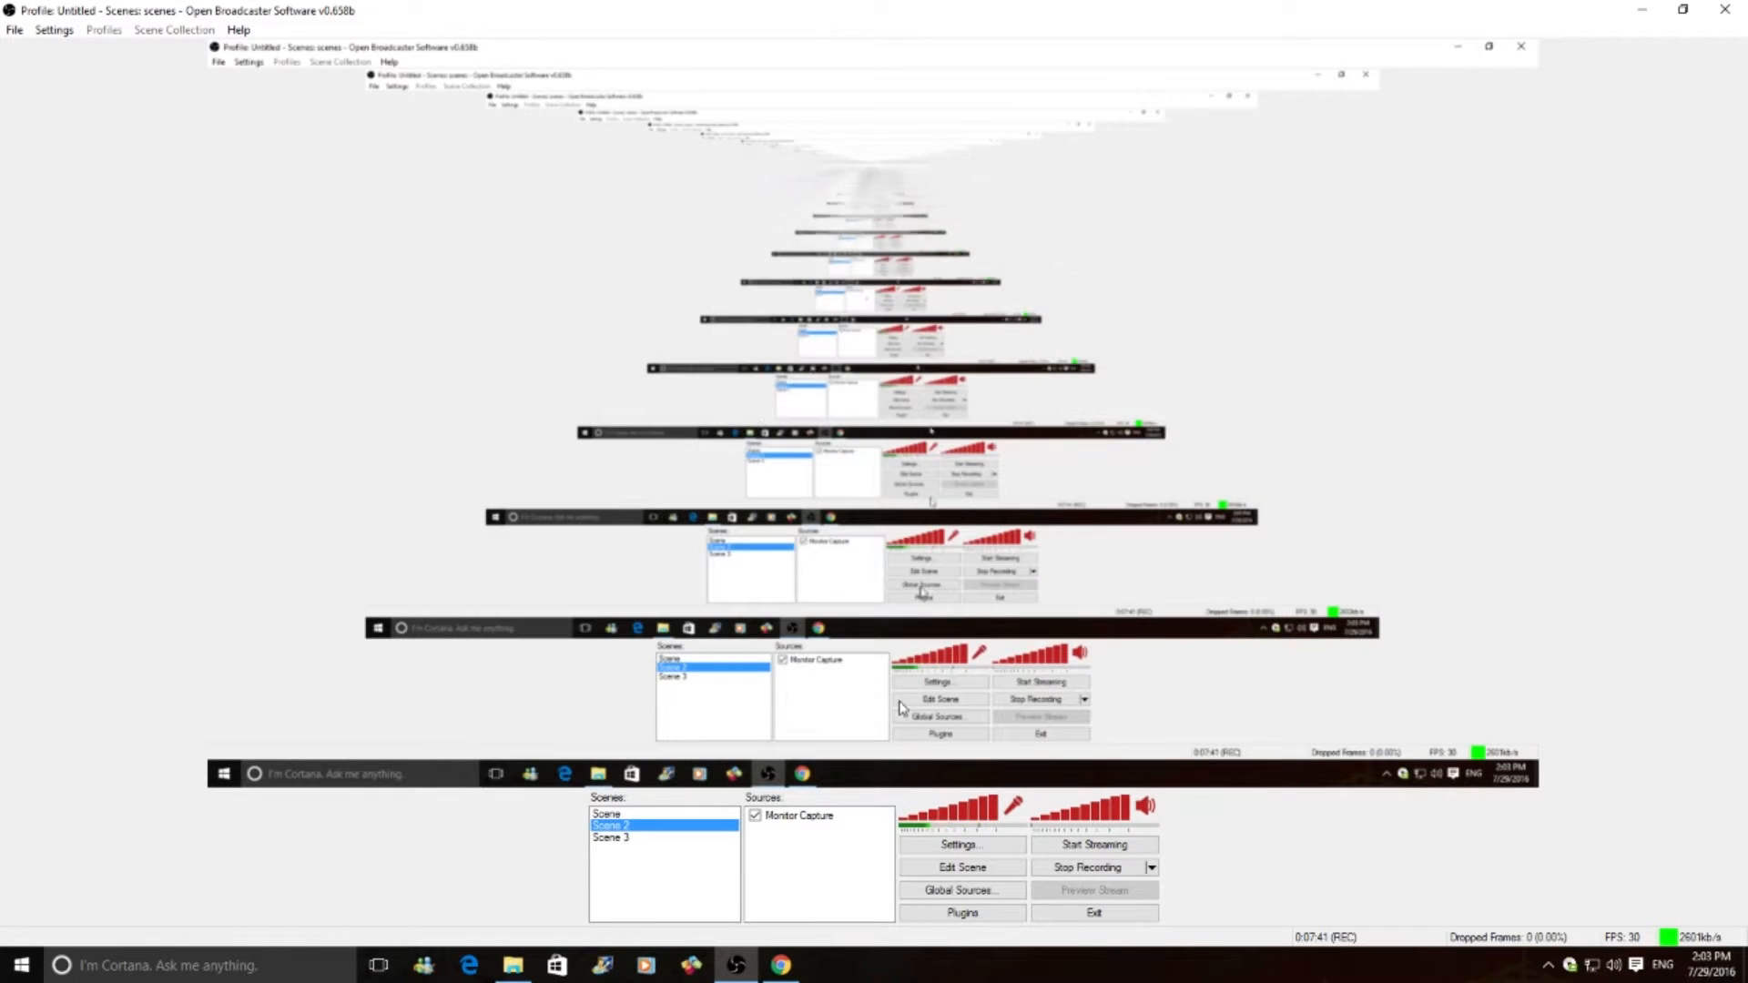
Switch to the Twitch stream key page in the browser, request the key and dismiss the warning without revealing it.
click(615, 814)
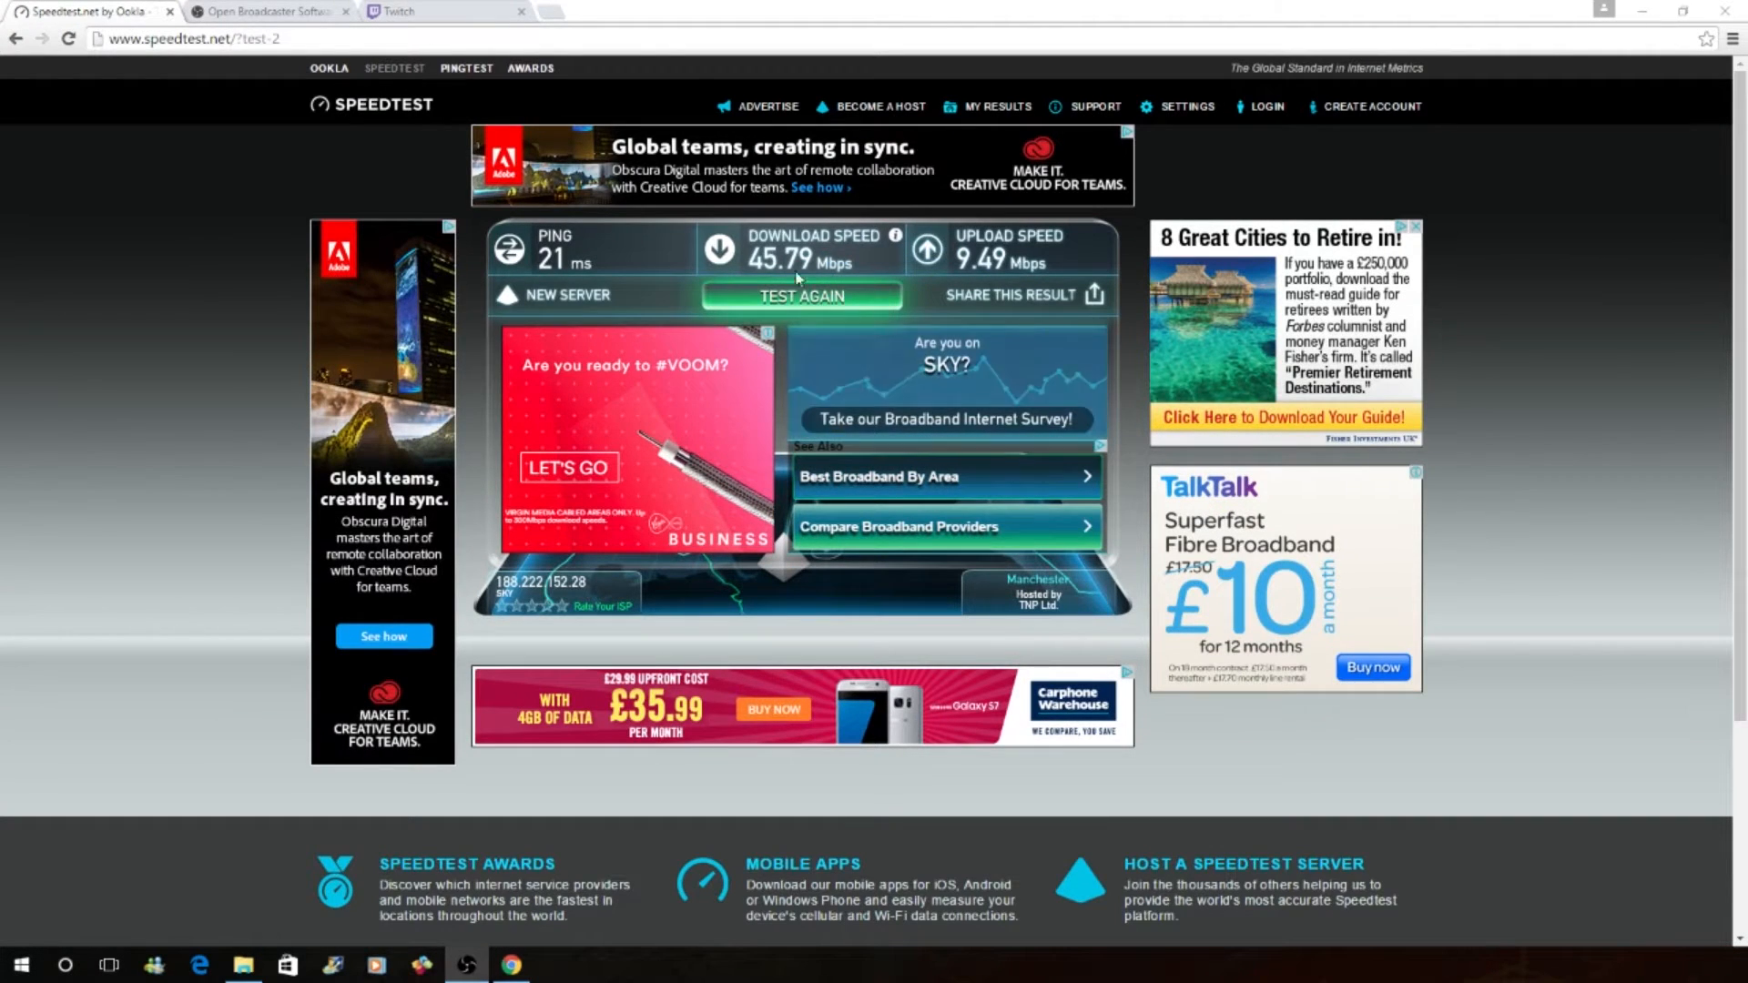
click(480, 11)
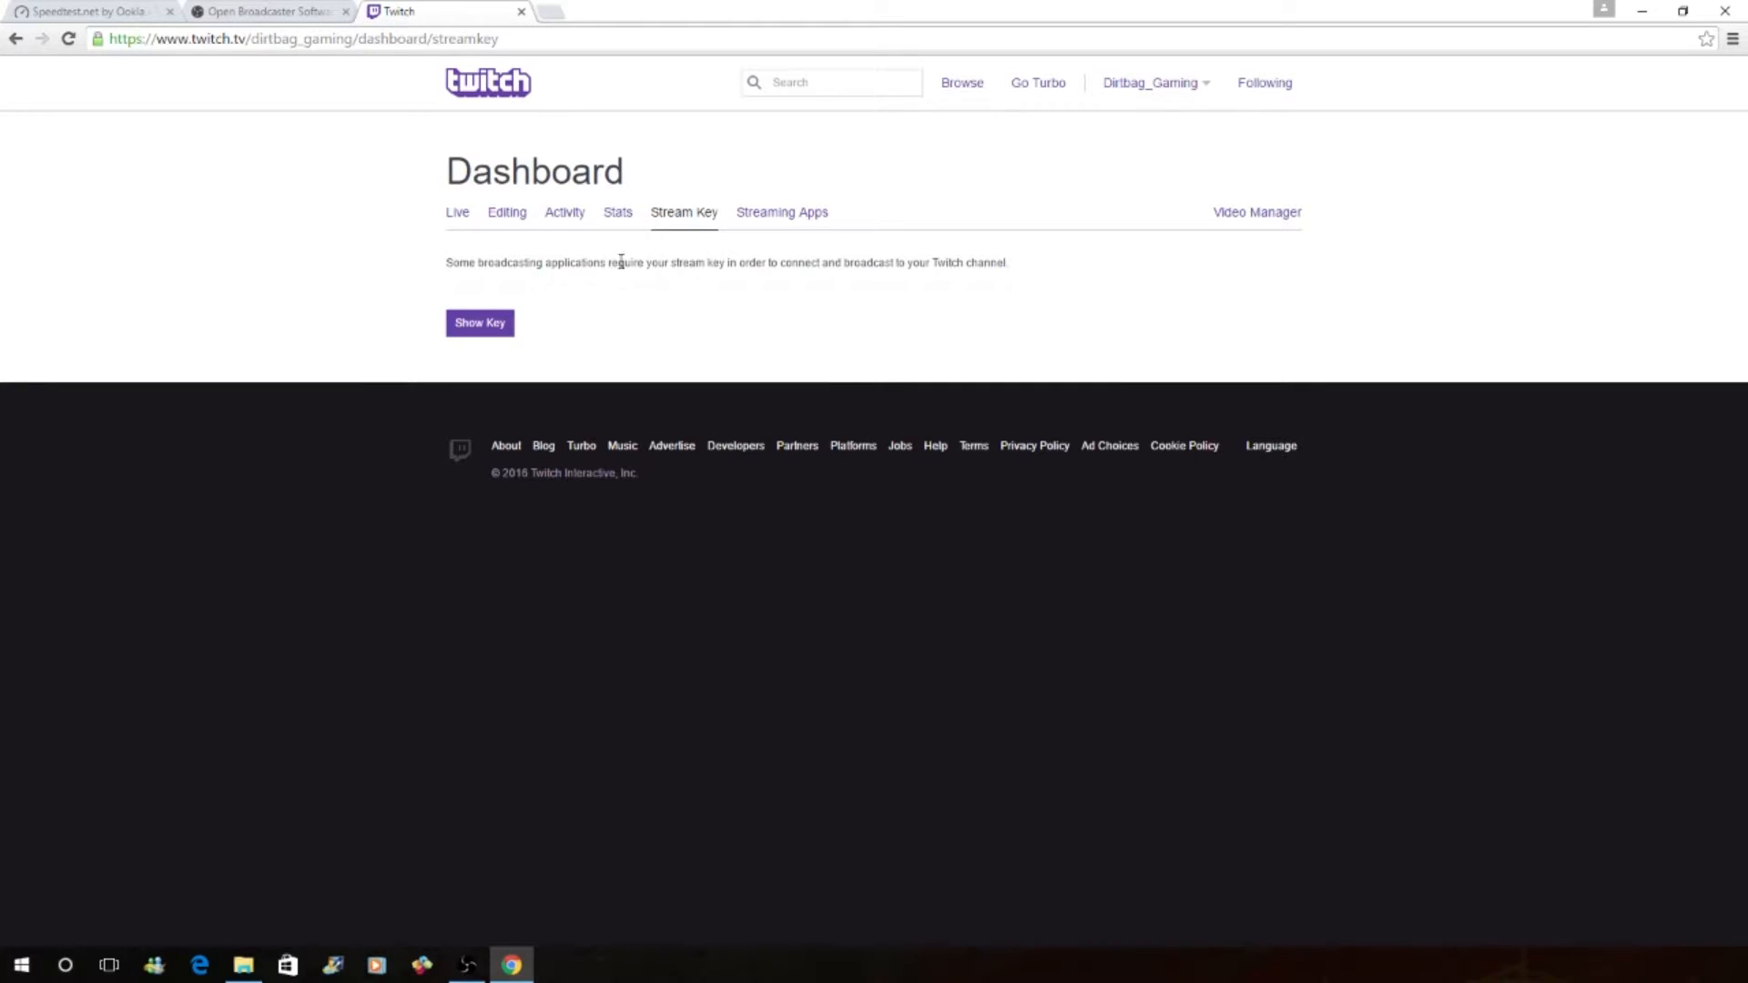
click(480, 323)
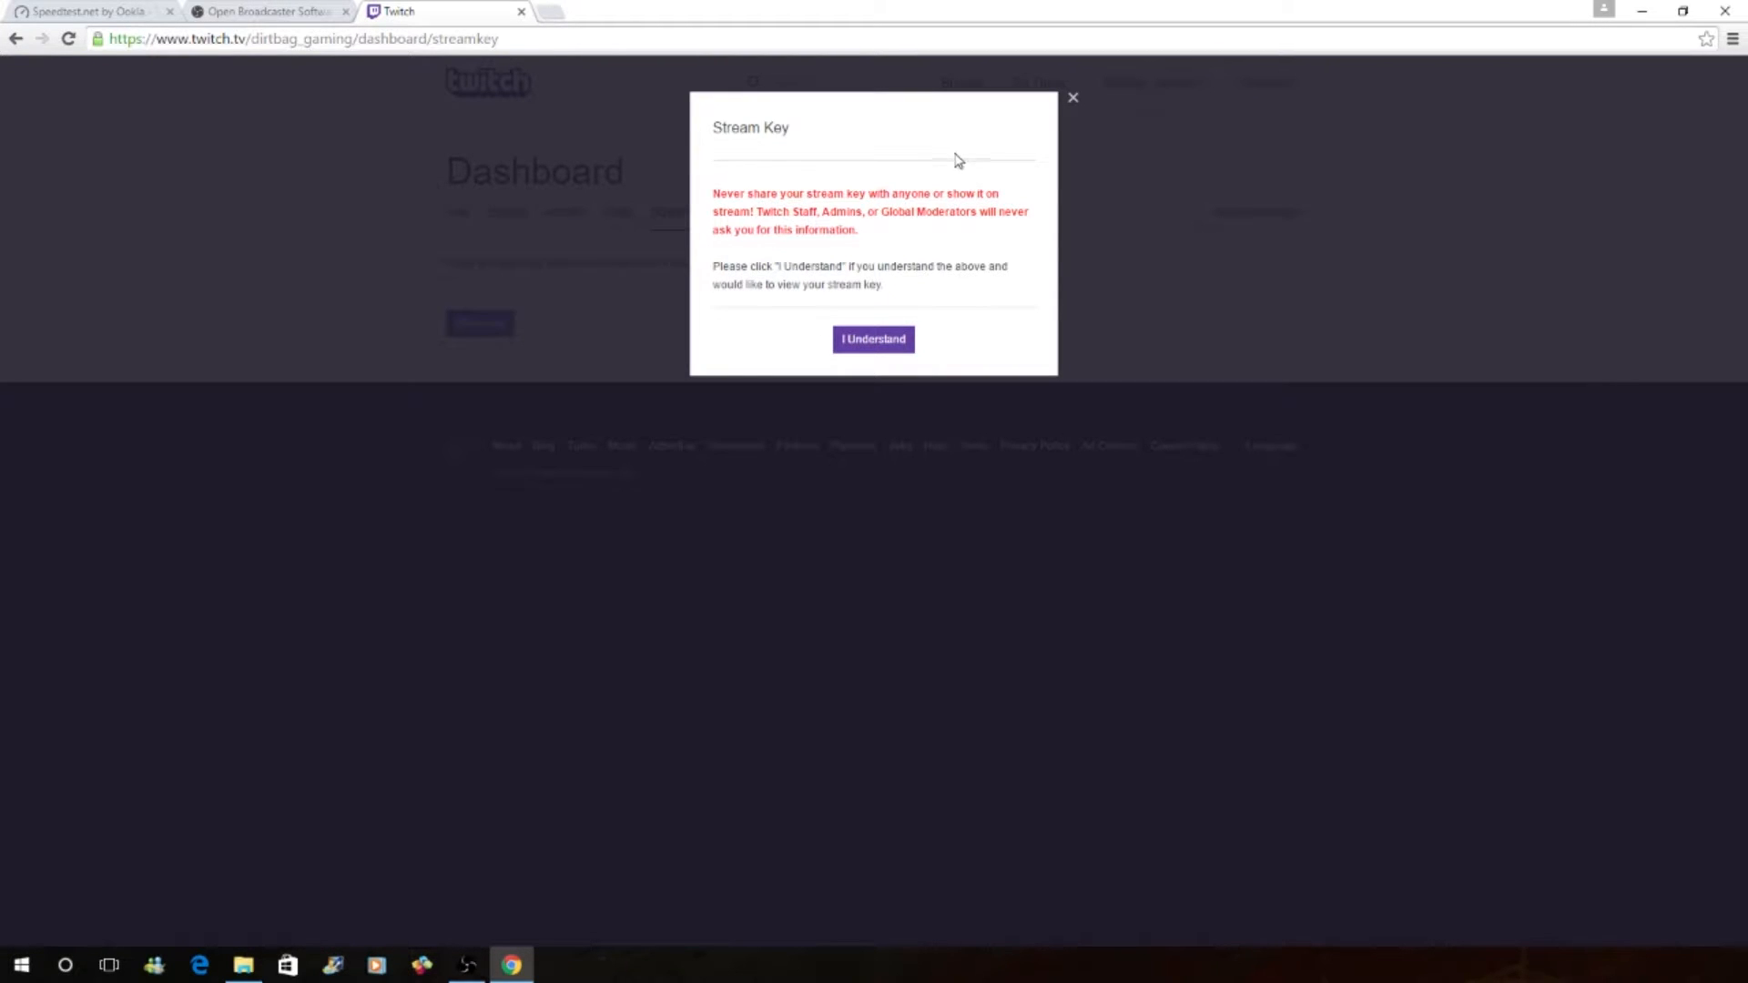
click(1071, 100)
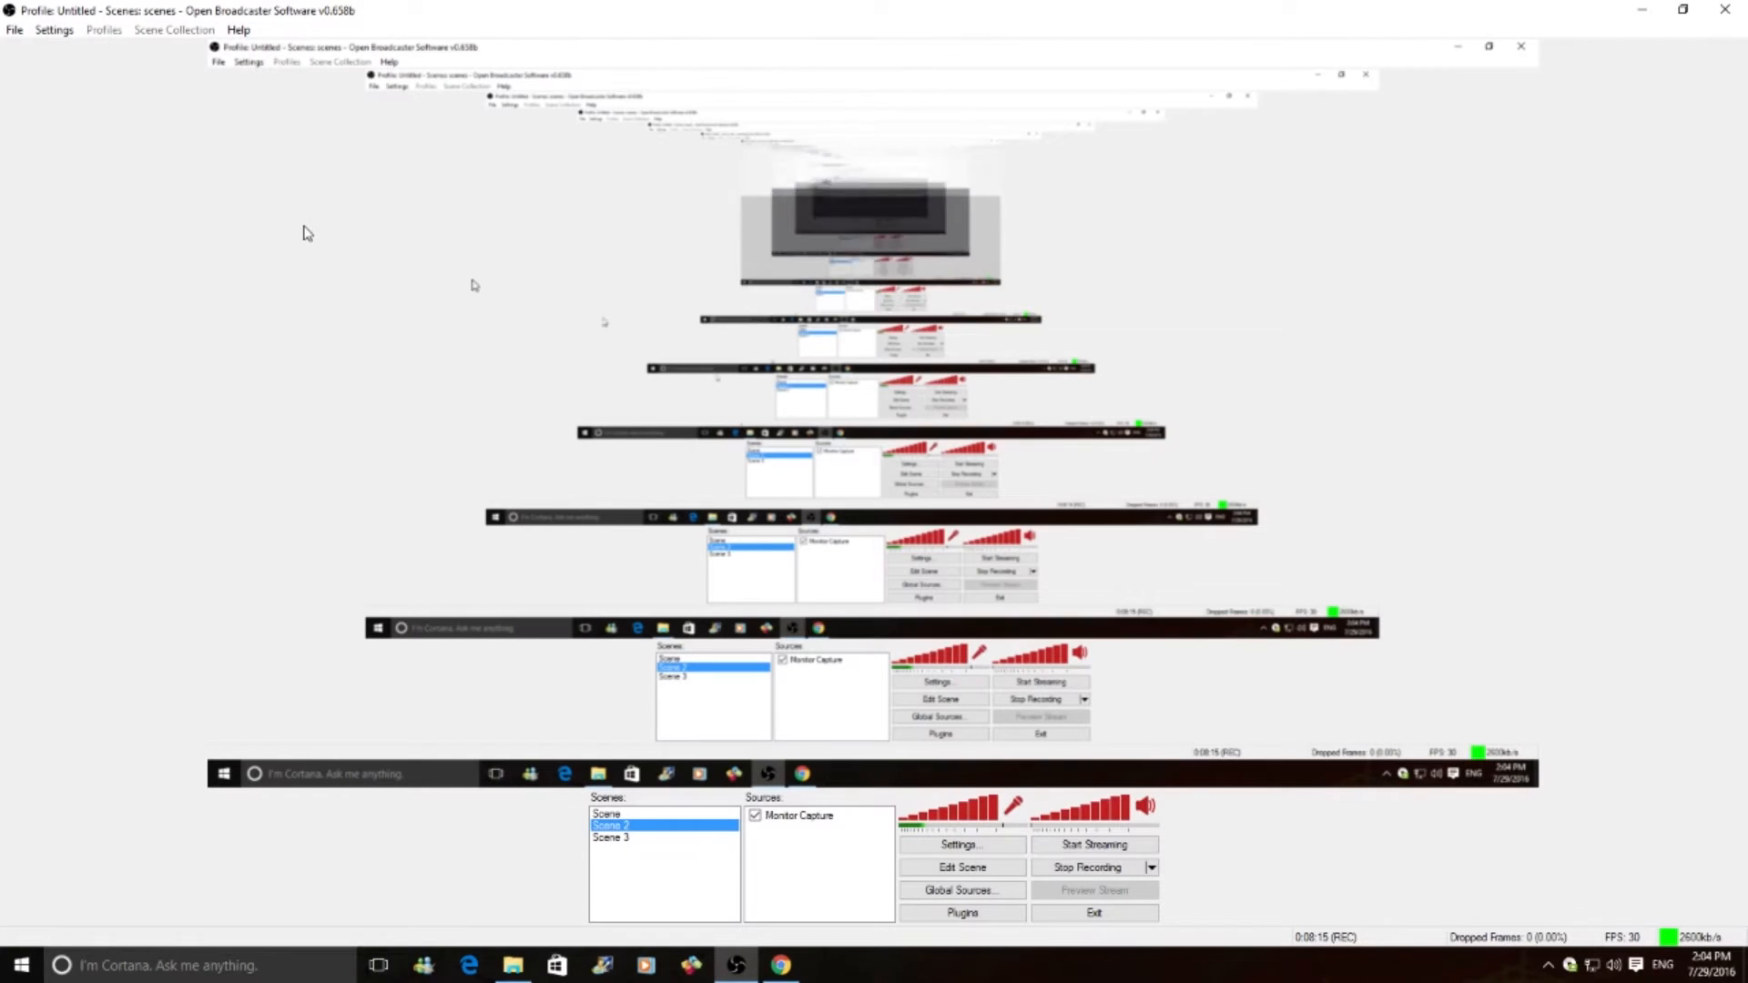
Return to Open Broadcaster Software and examine the stream key and recording file path fields in the Broadcast Settings.
click(54, 30)
click(76, 51)
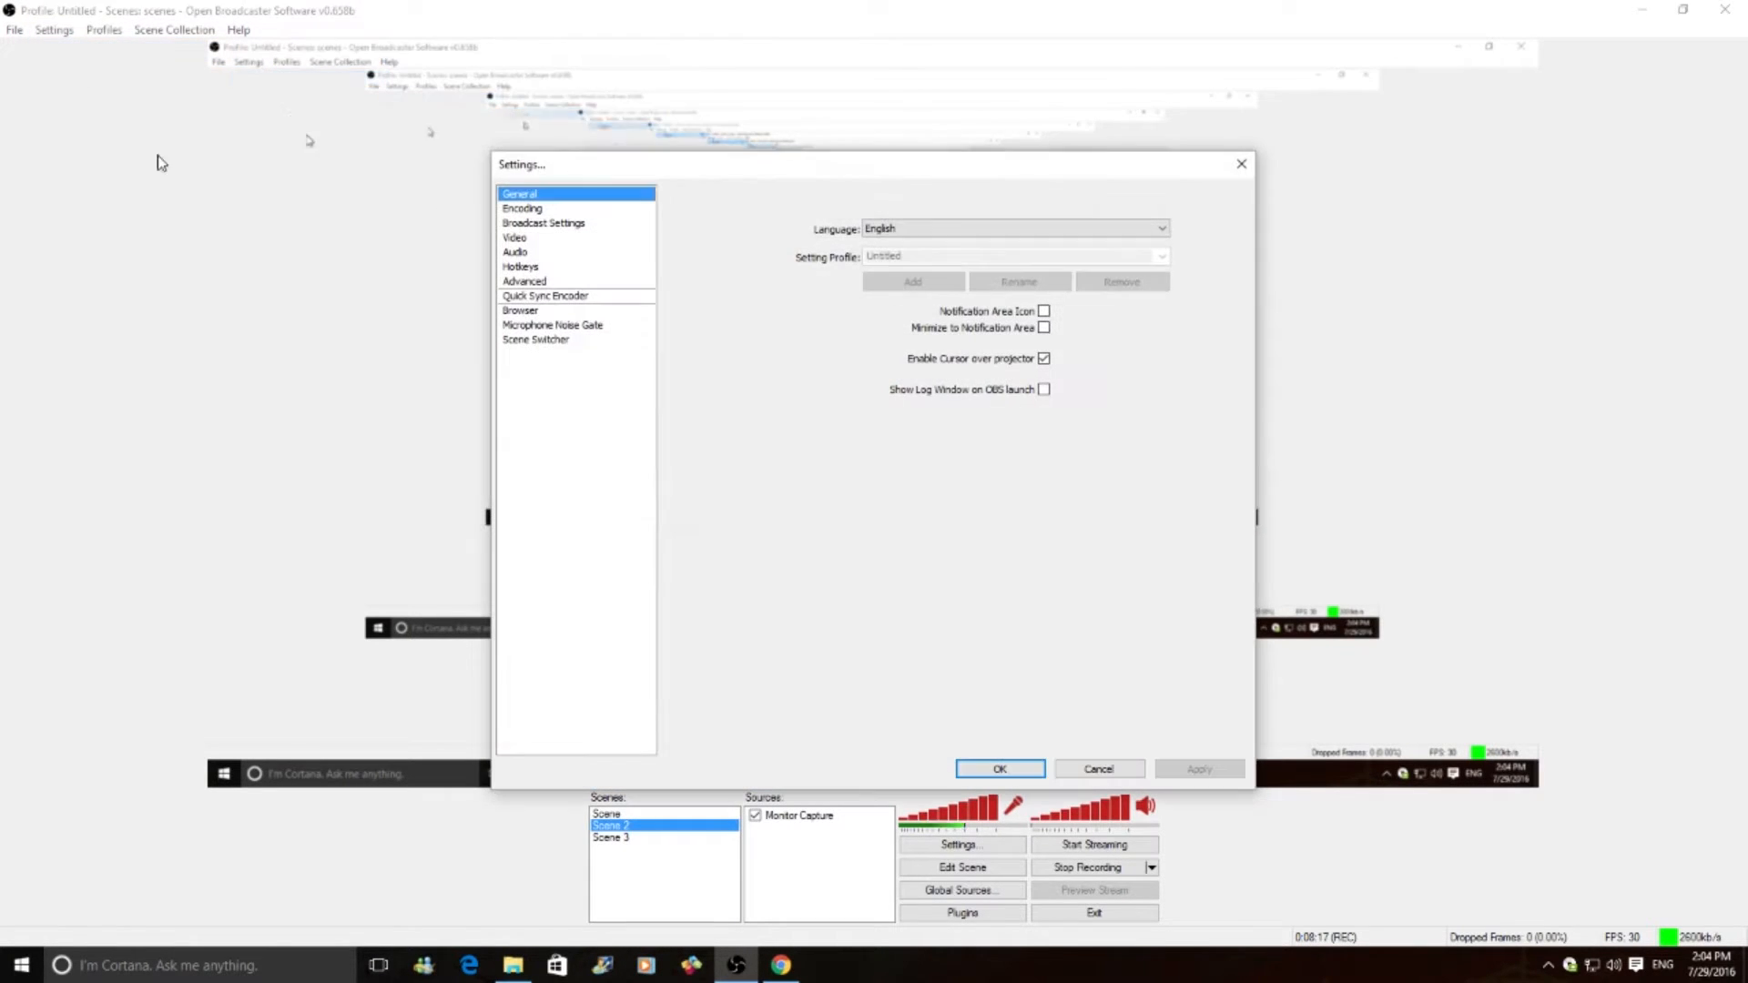
click(535, 223)
click(935, 288)
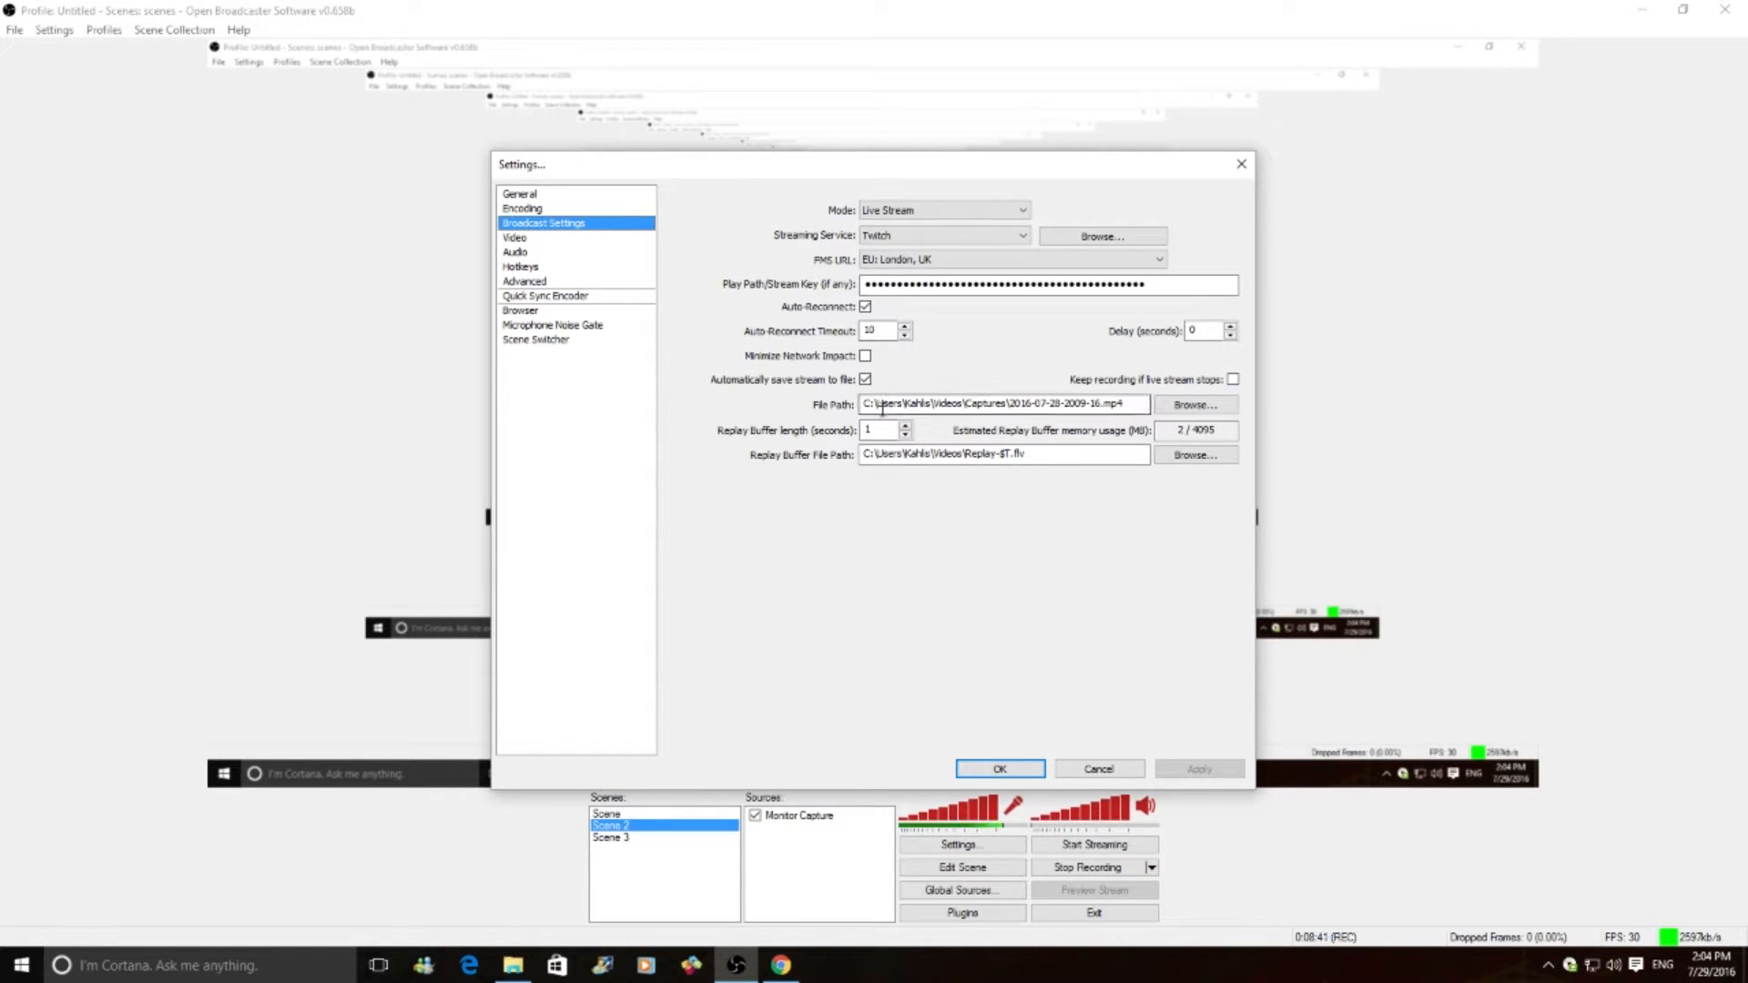
mouse_move(881, 410)
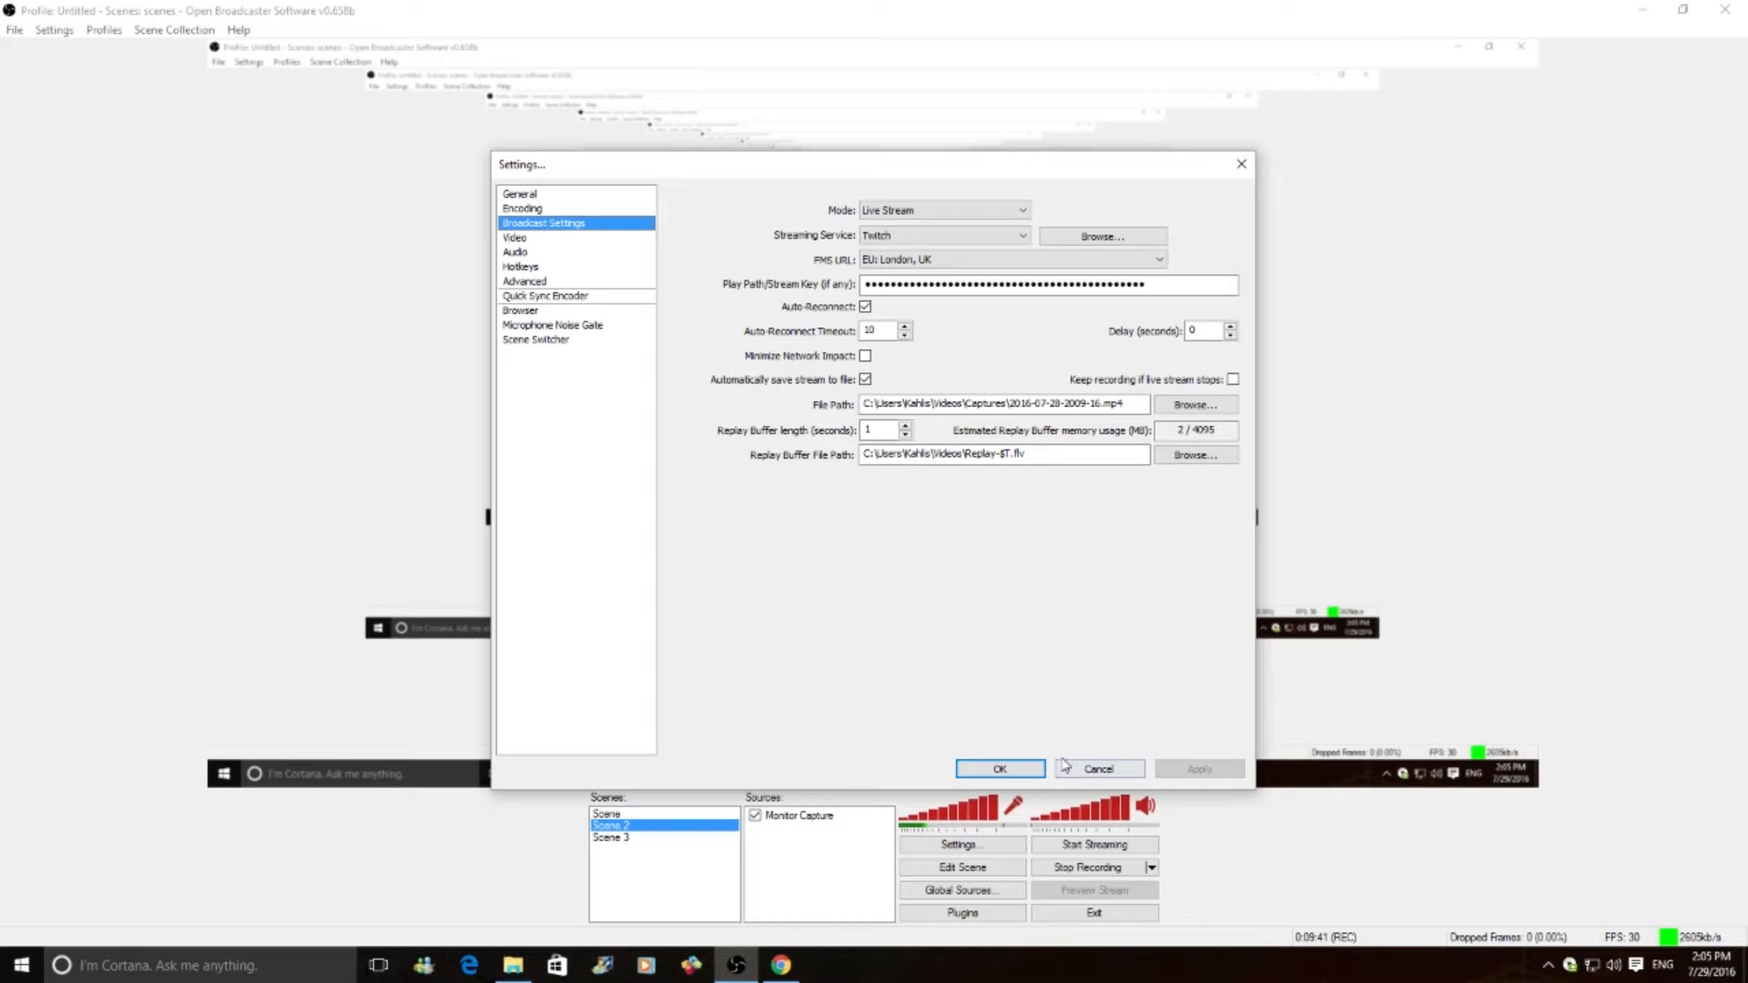
Examine the video adapter, base resolution and resolution downscale options in the Video settings.
click(520, 238)
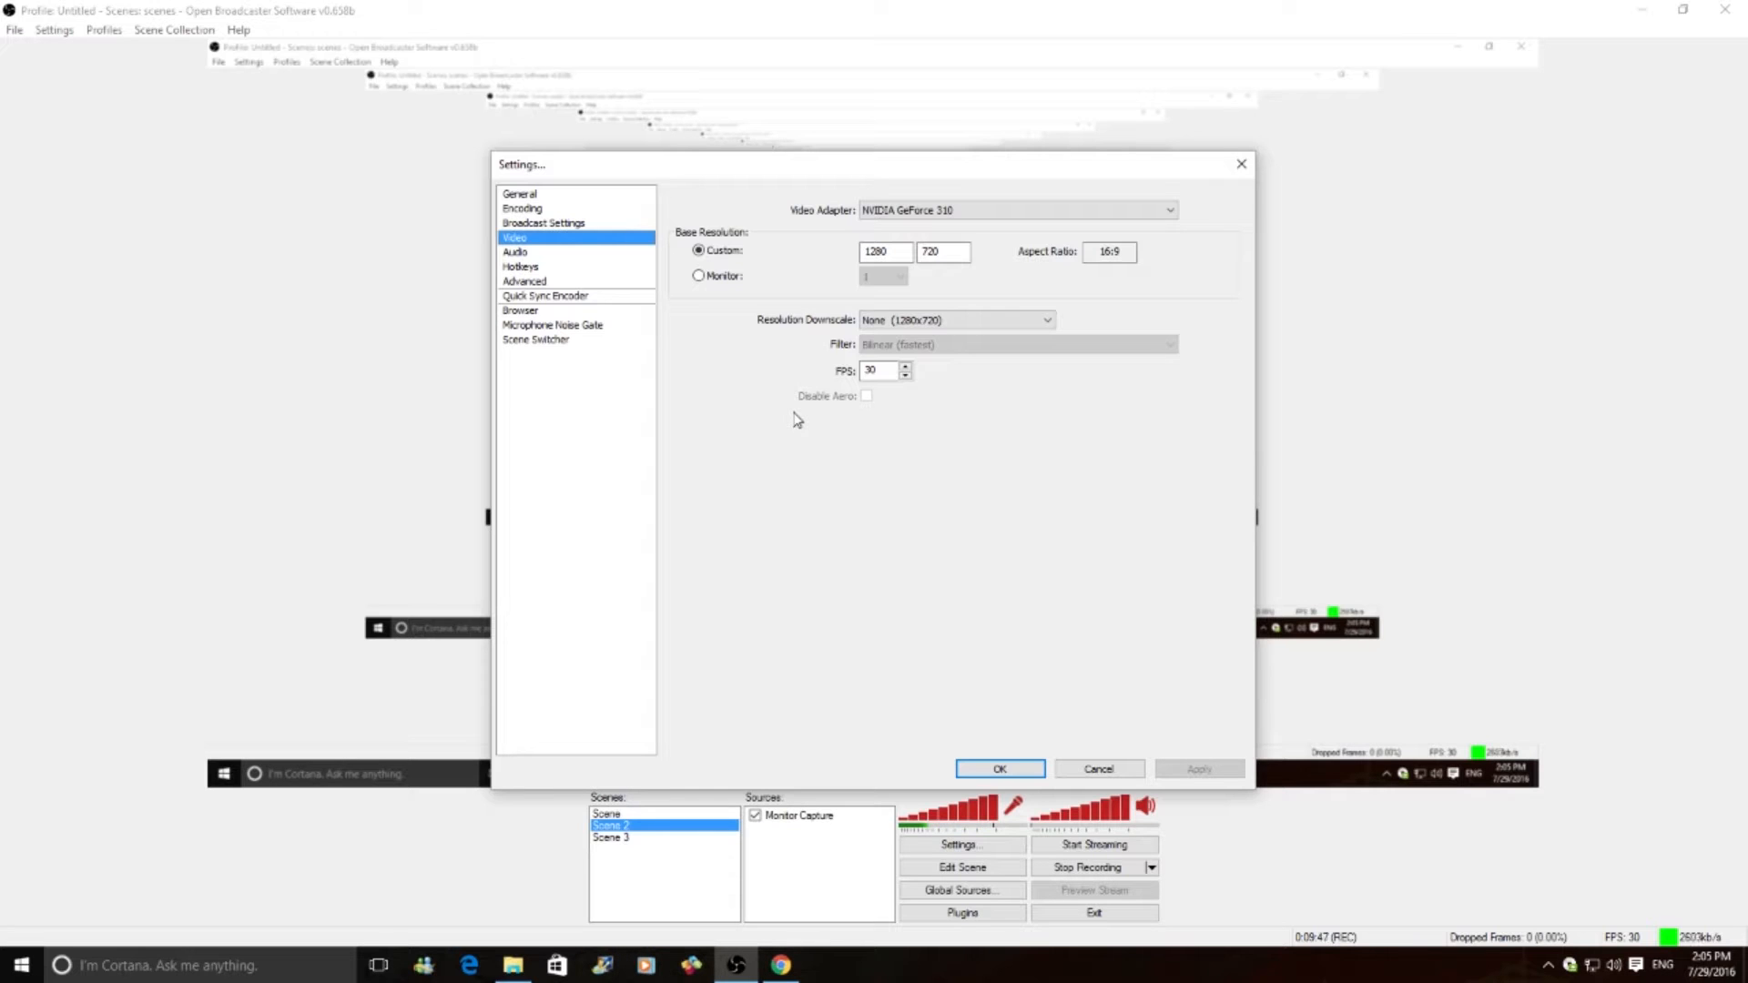
click(1133, 216)
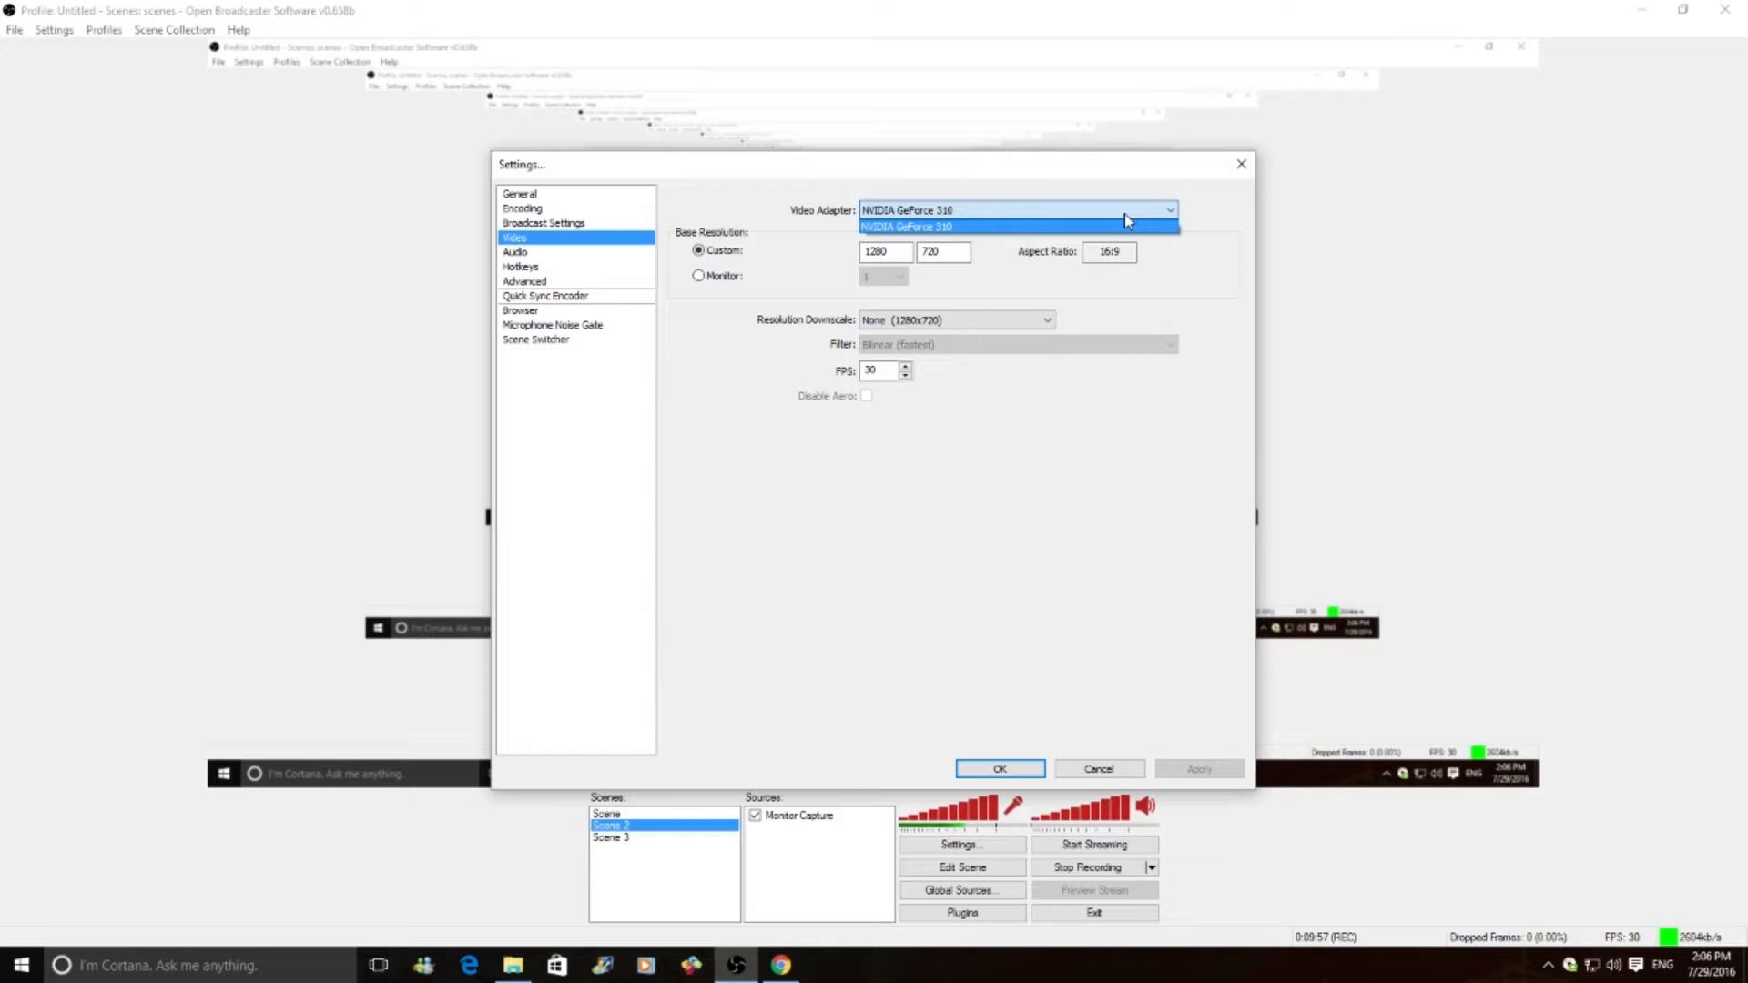
click(1127, 215)
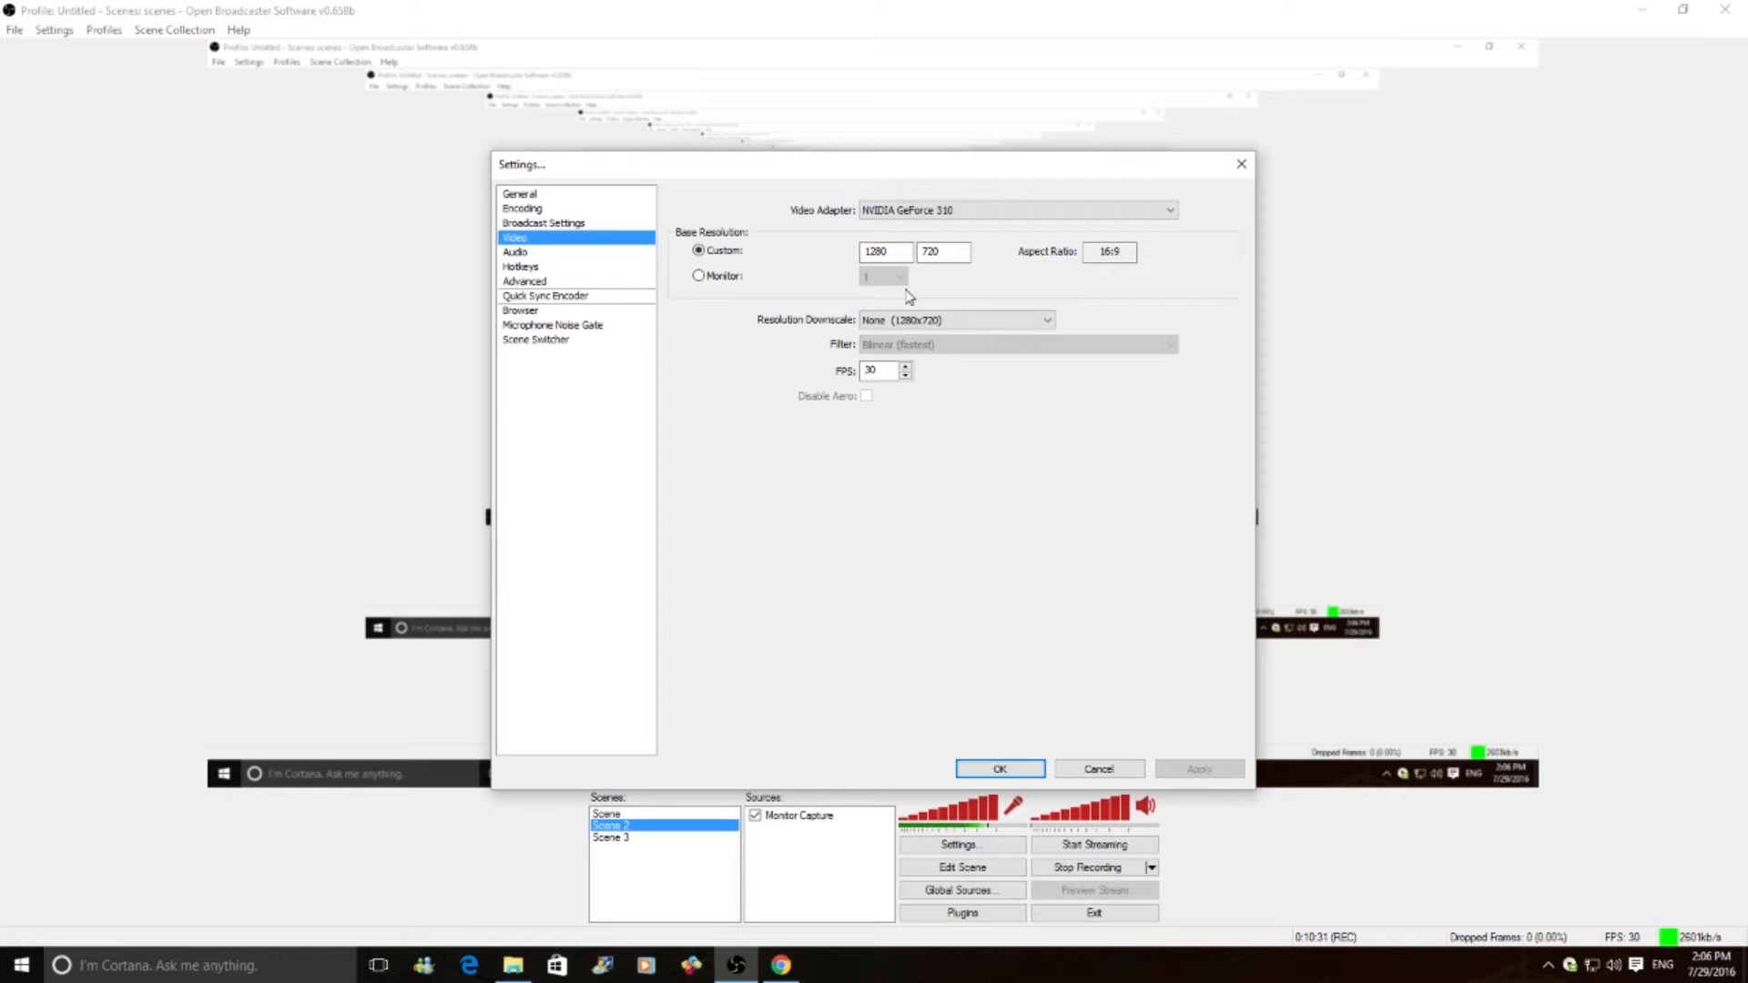
click(1042, 325)
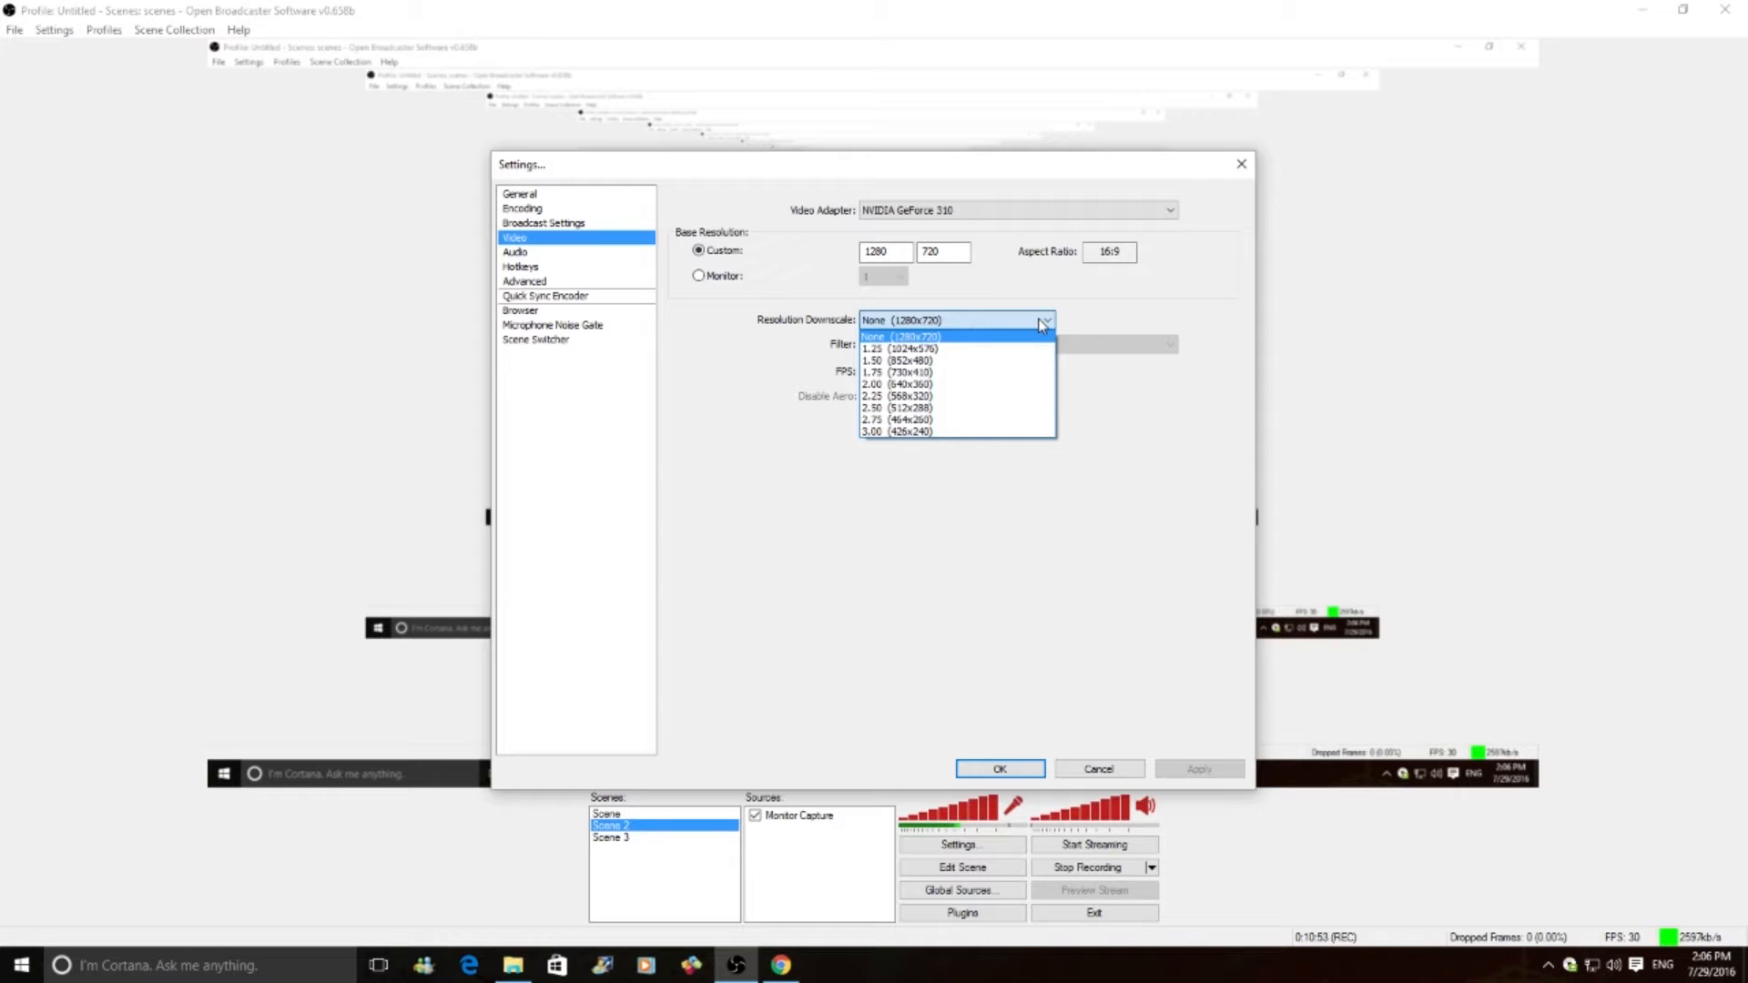
click(1042, 325)
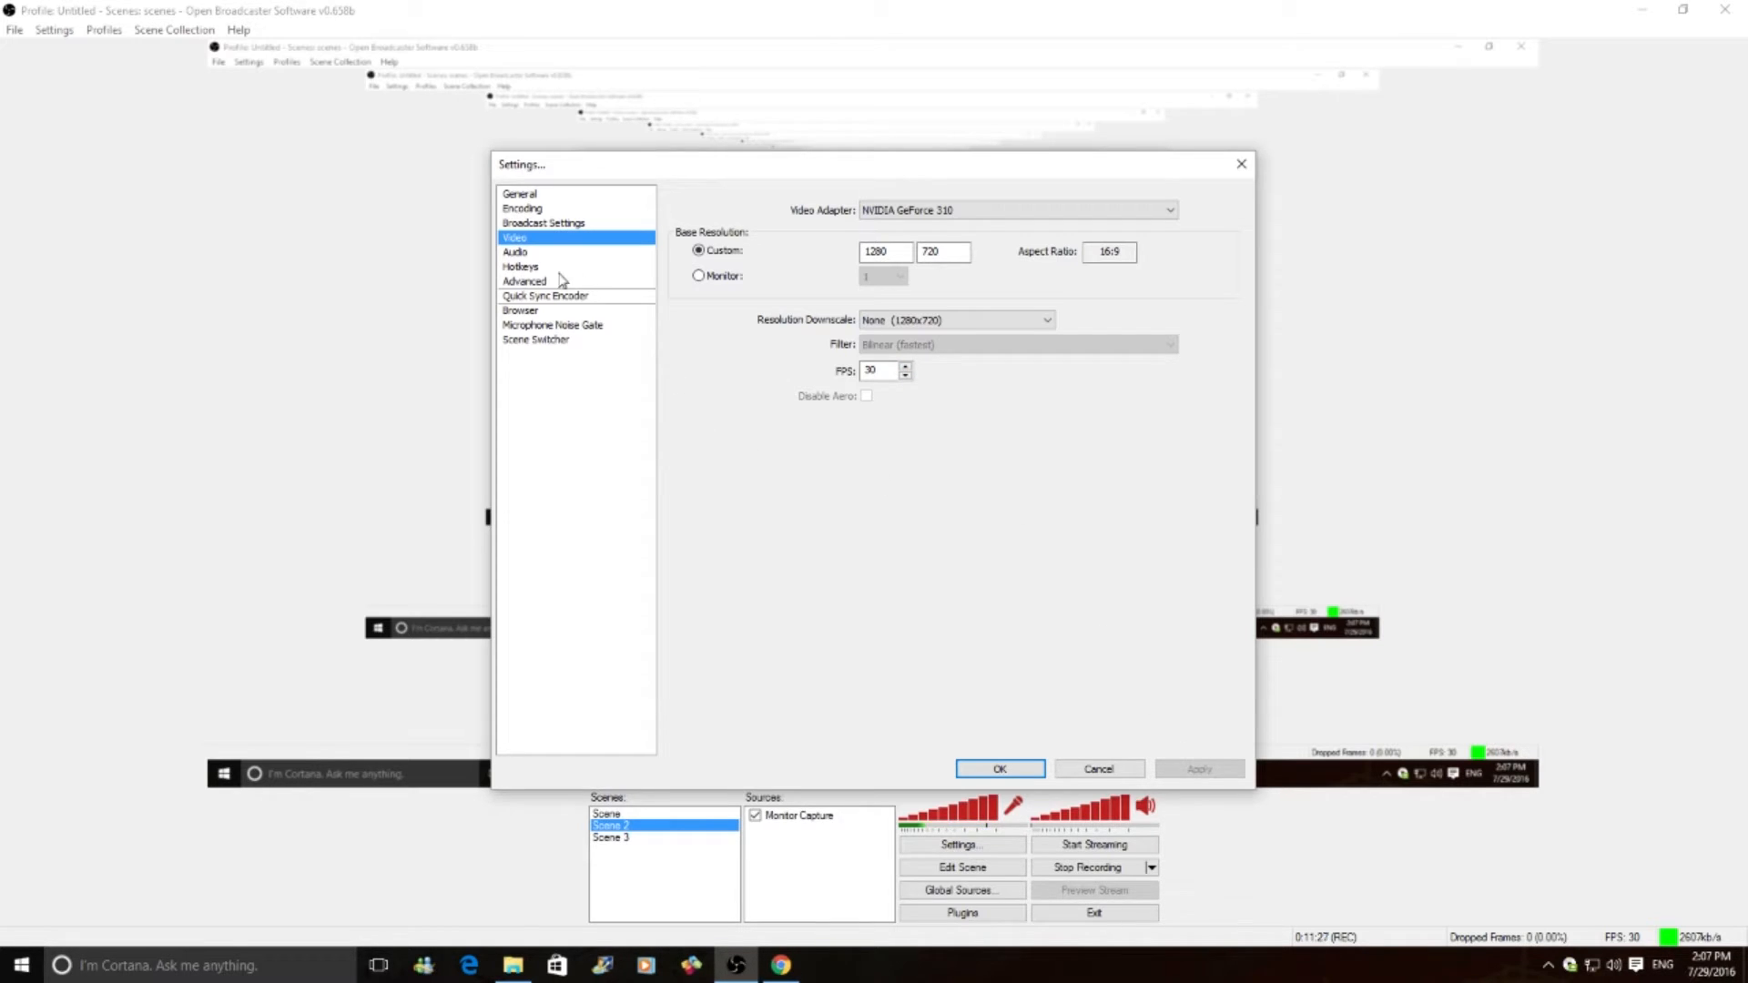
Examine the connected-devices option and the available desktop audio devices in the Audio settings.
click(512, 253)
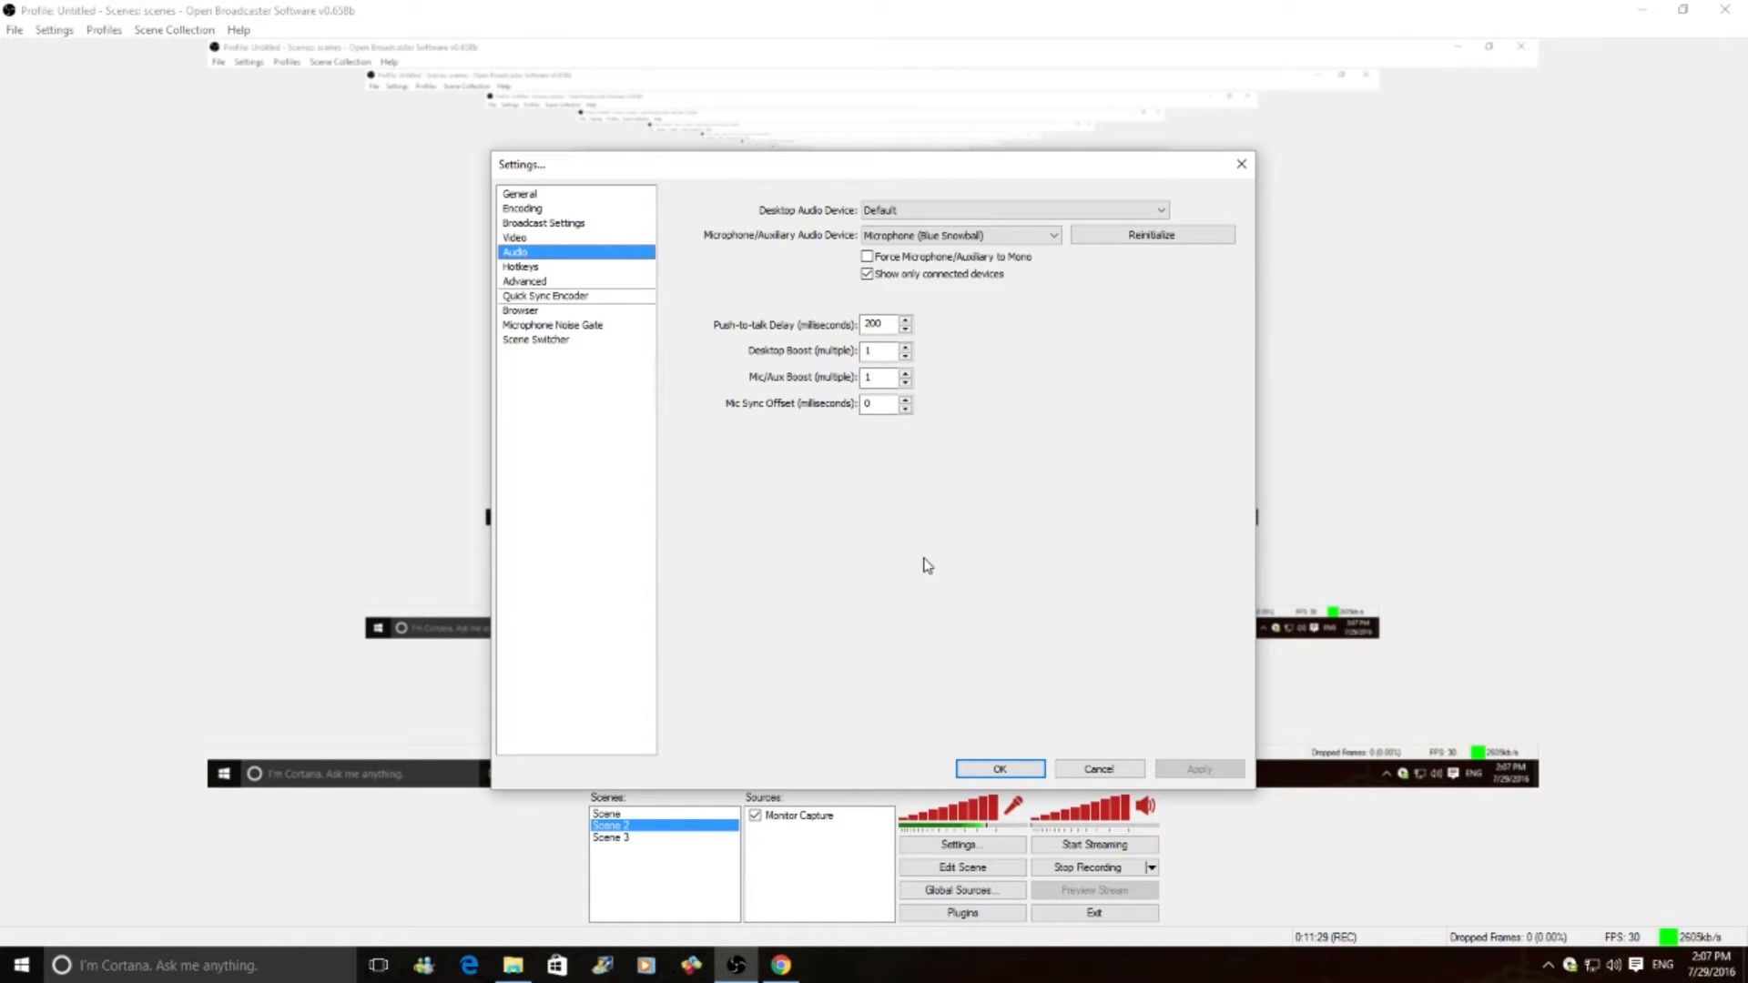
click(865, 274)
click(1134, 215)
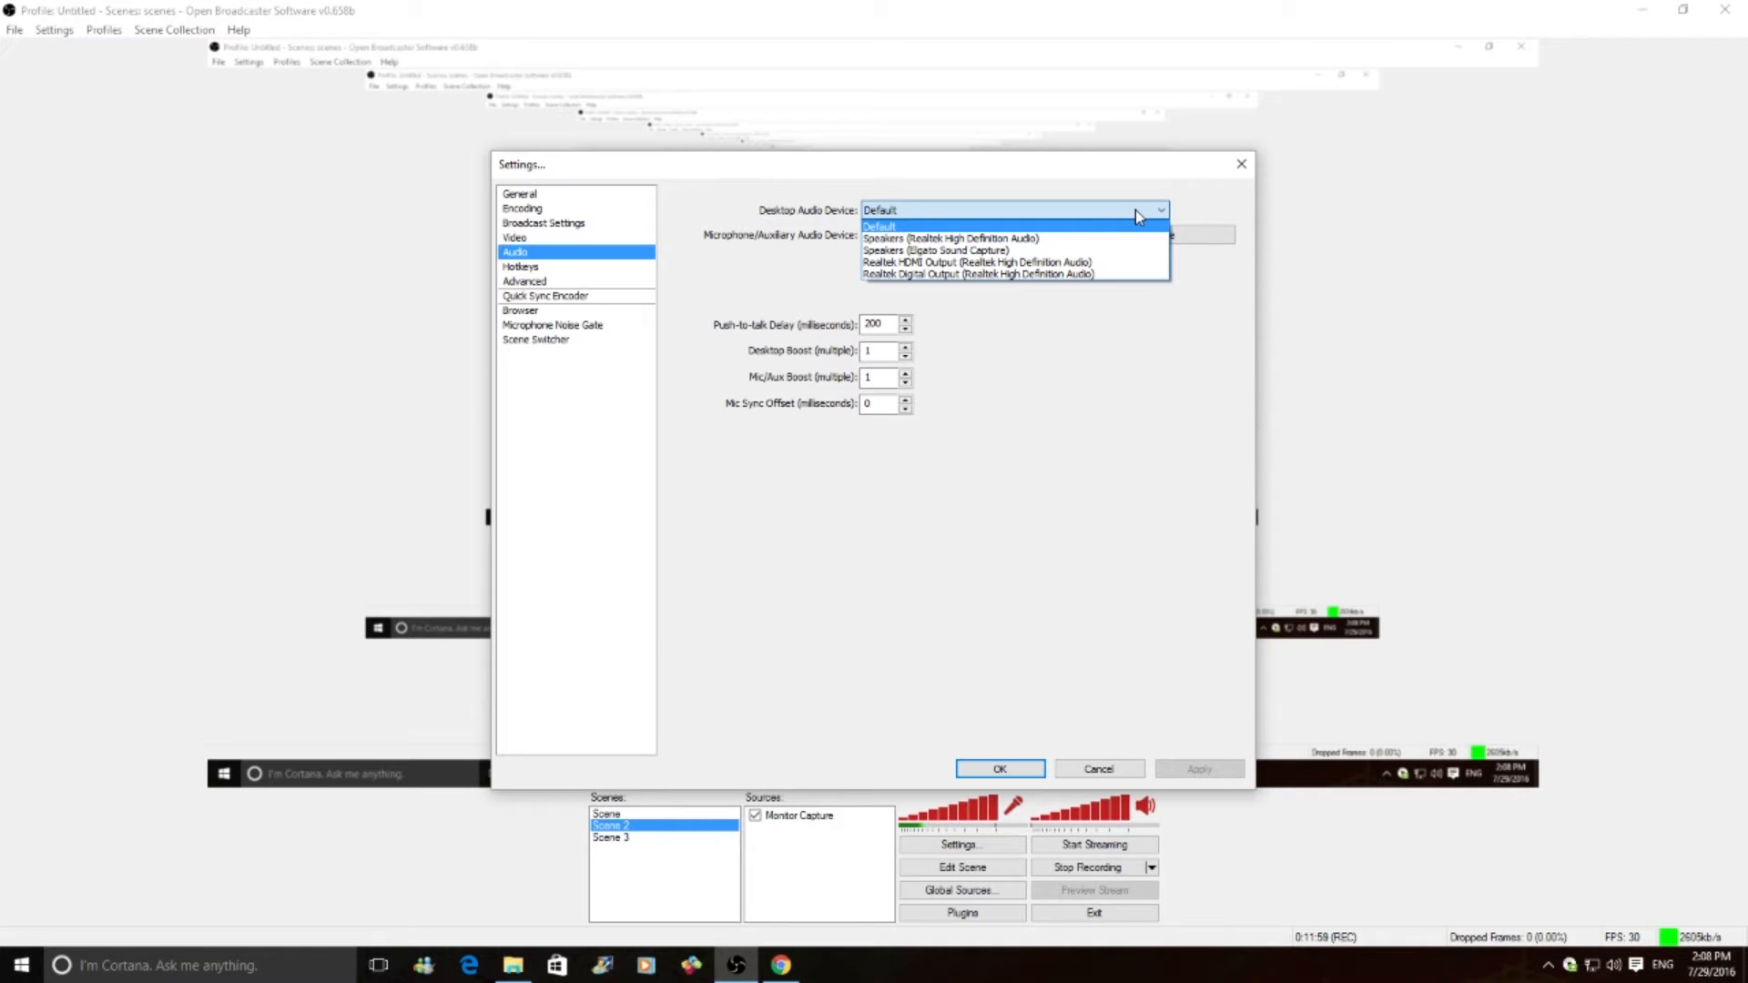
click(1158, 212)
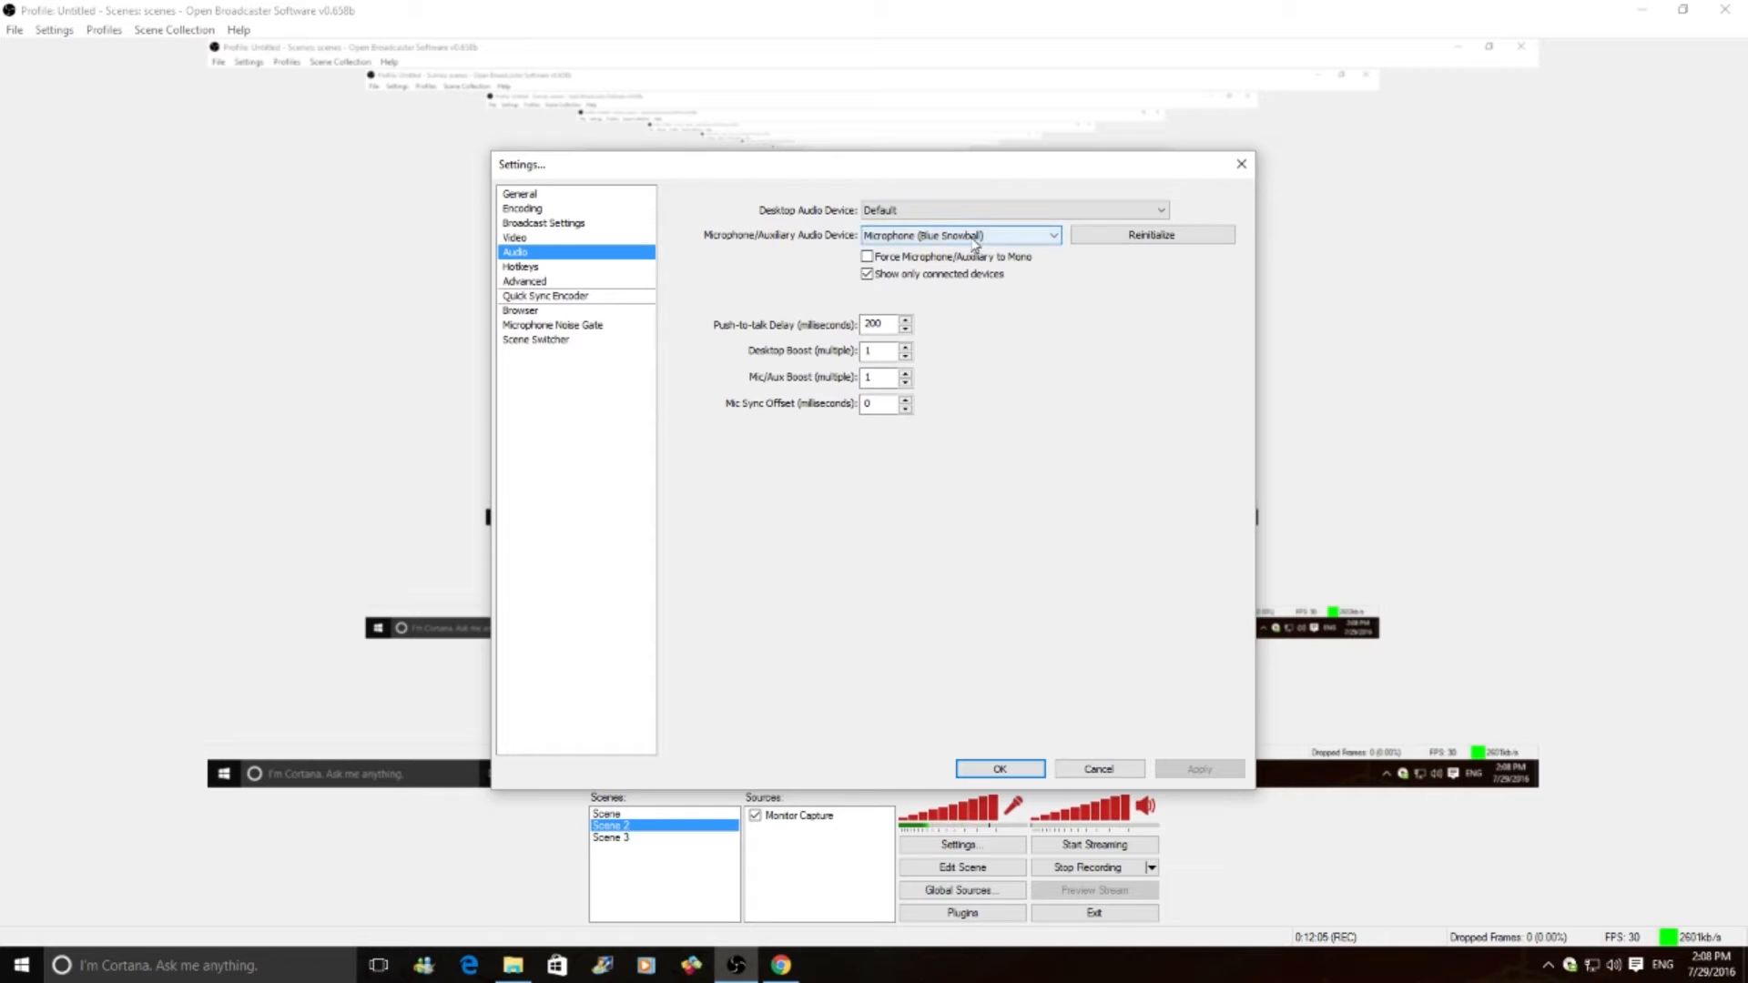
Set the microphone/auxiliary audio device to Microphone (Blue Snowball) and apply the audio settings.
click(1005, 237)
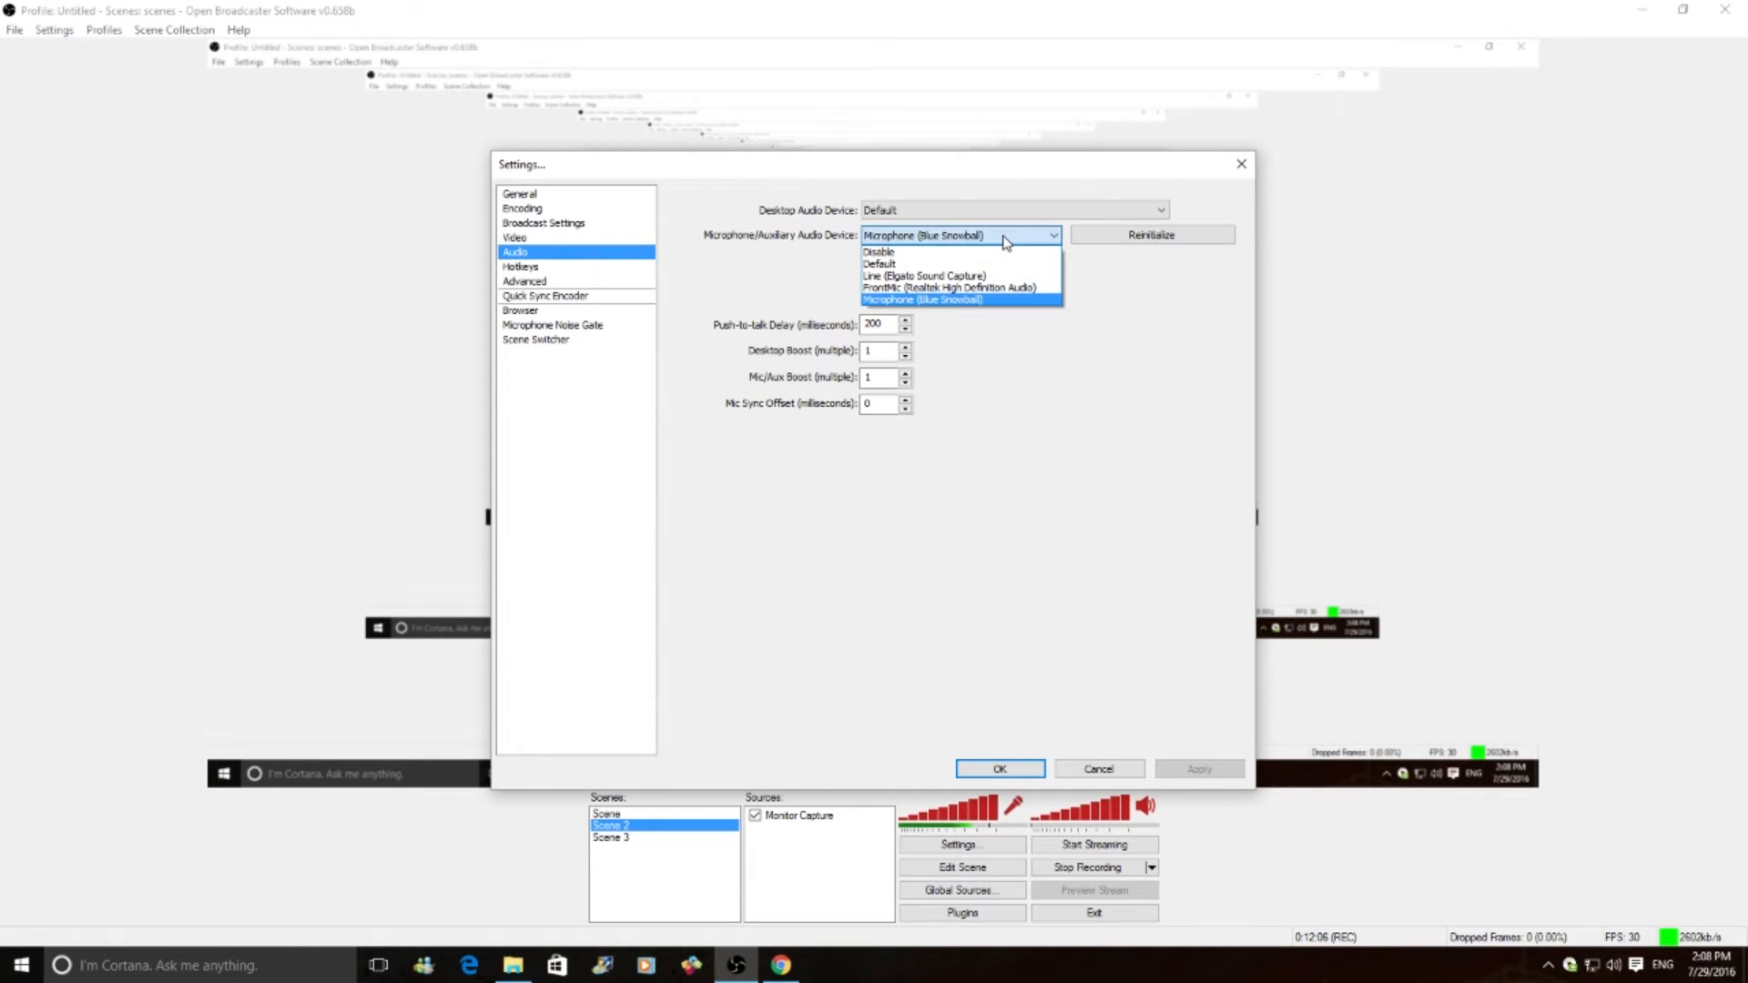
click(975, 301)
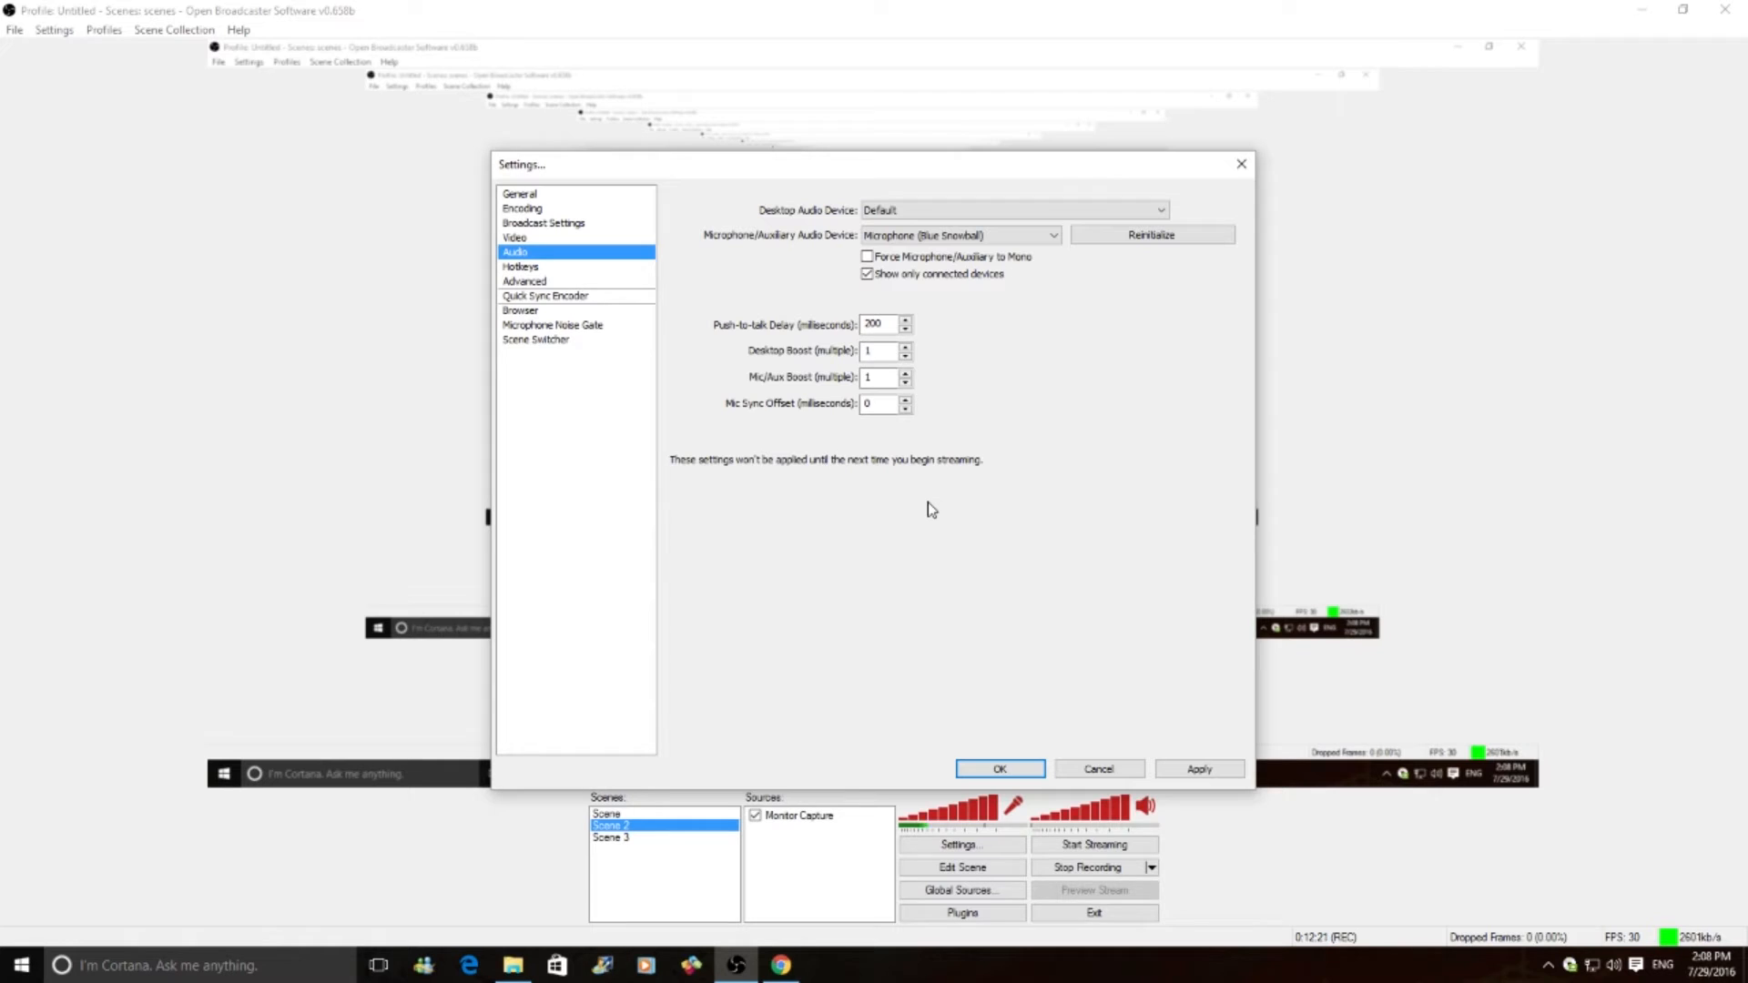
click(1196, 770)
Examine the Hotkeys settings, the Advanced x264 CPU preset and encoding profile options, and the Microphone Noise Gate settings.
click(515, 268)
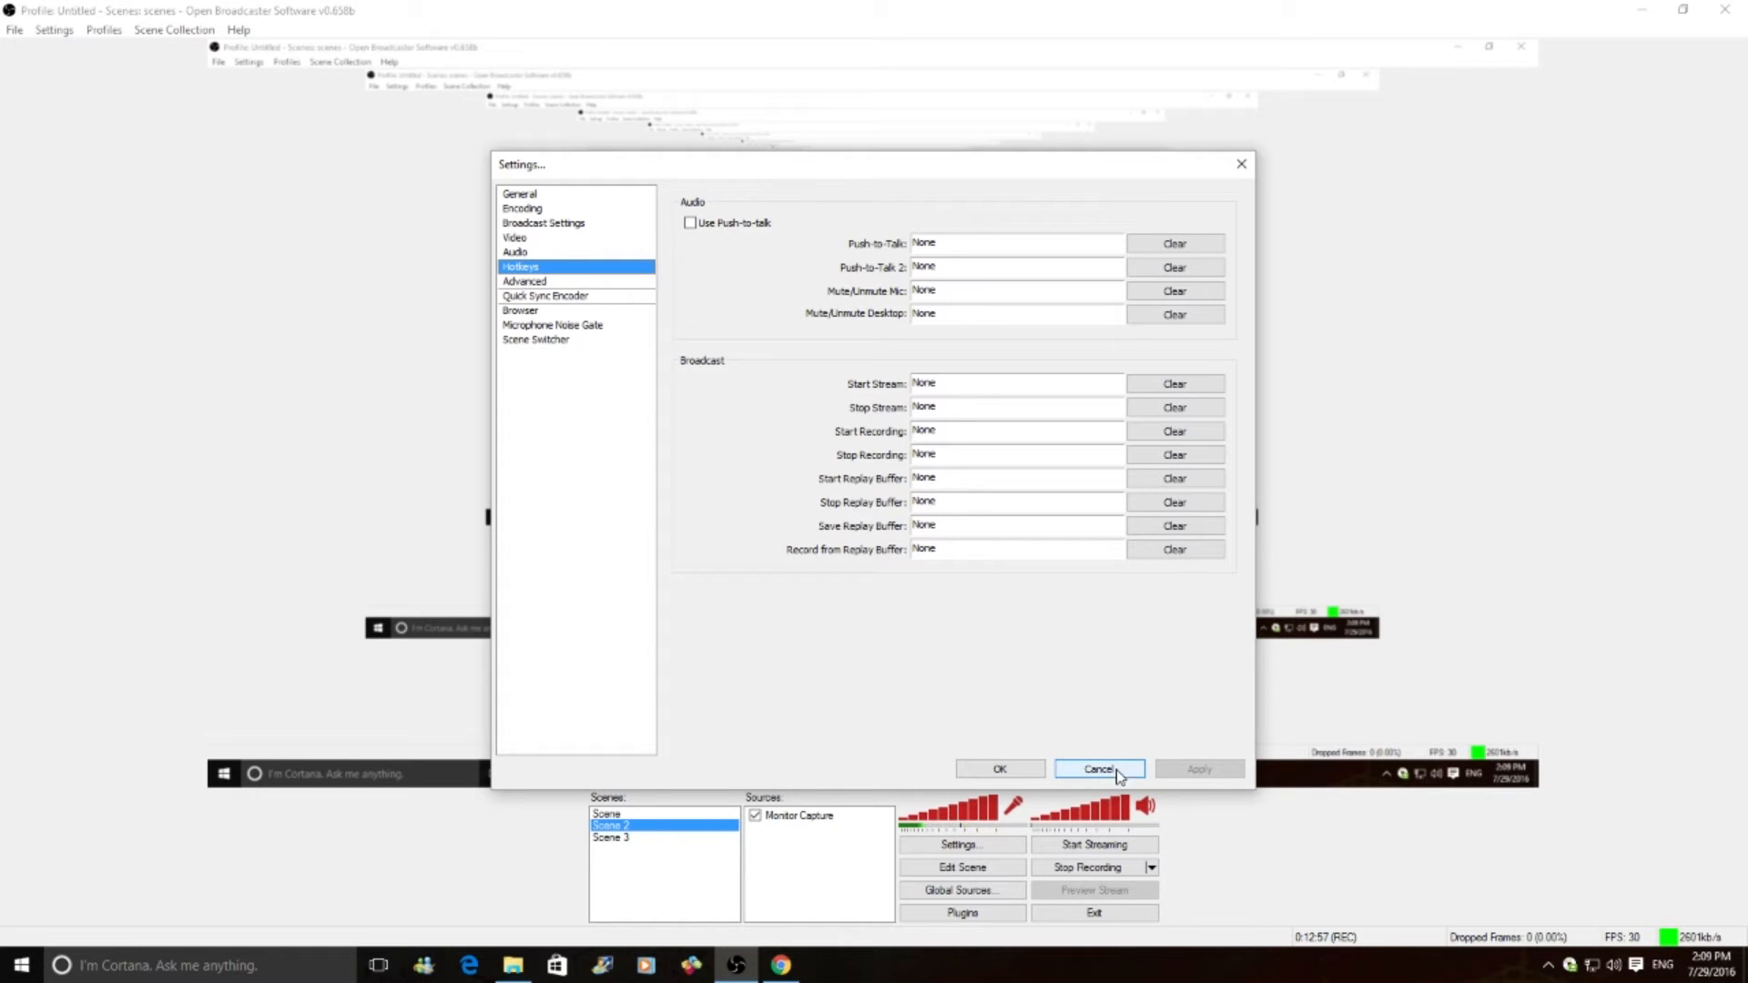
click(536, 283)
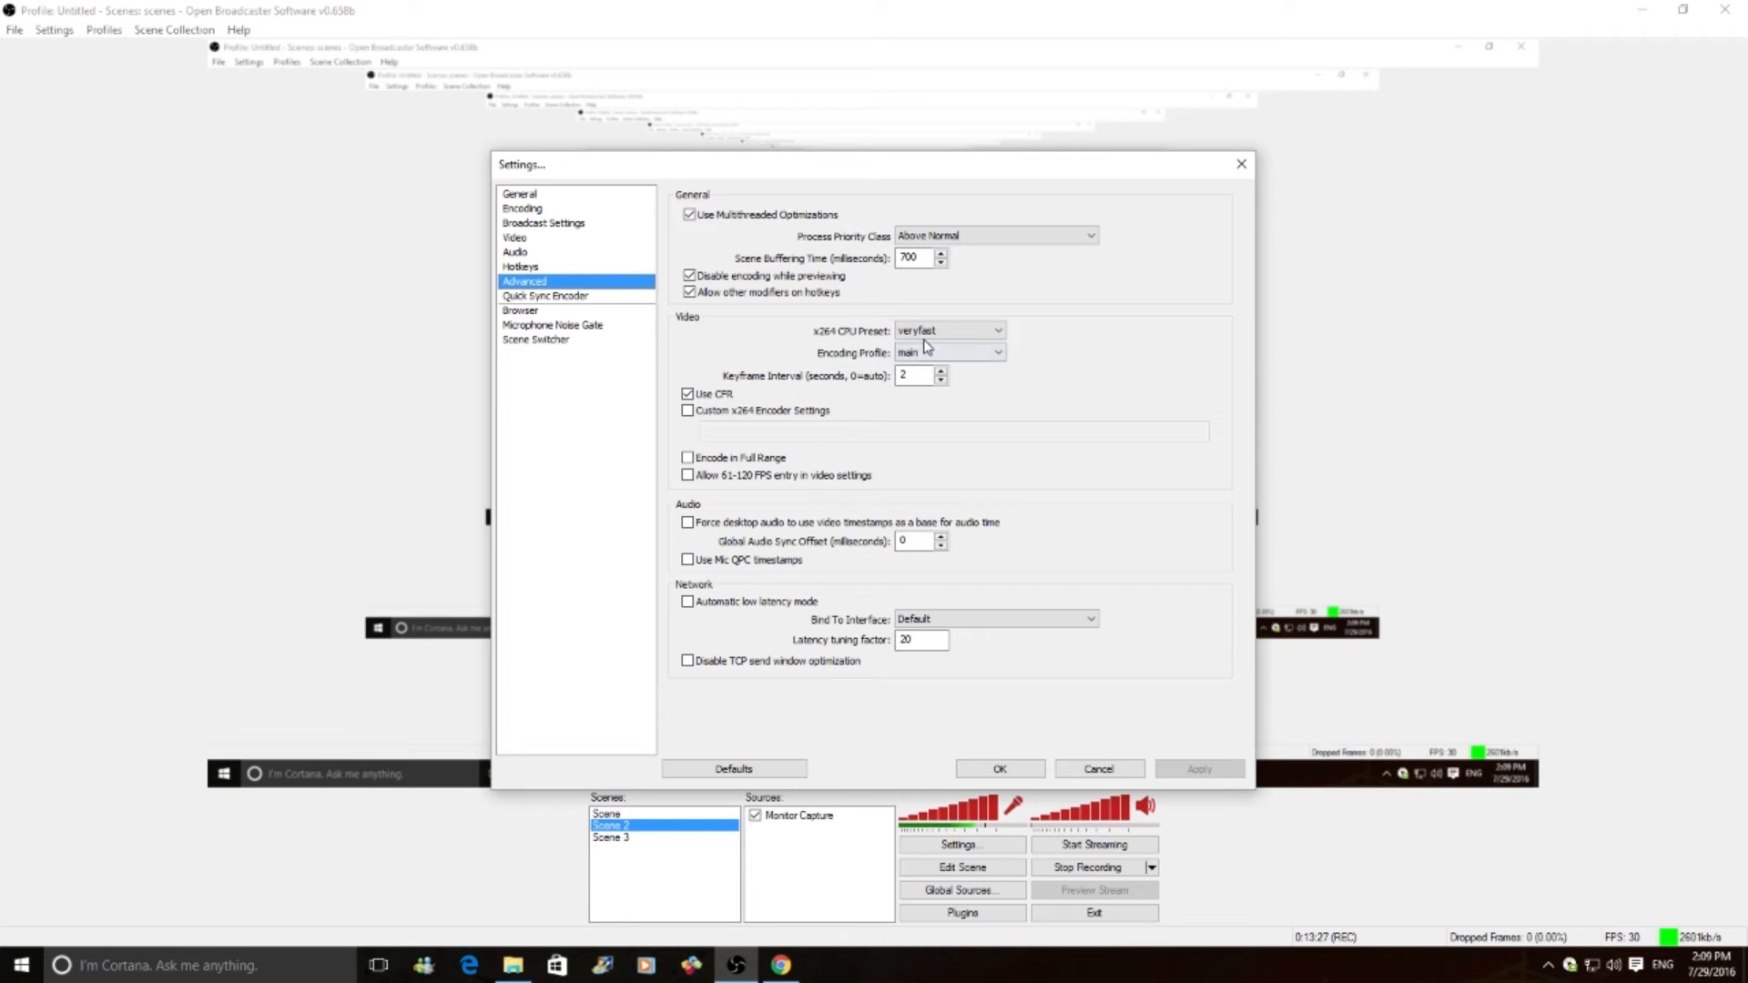
mouse_move(993, 341)
click(534, 325)
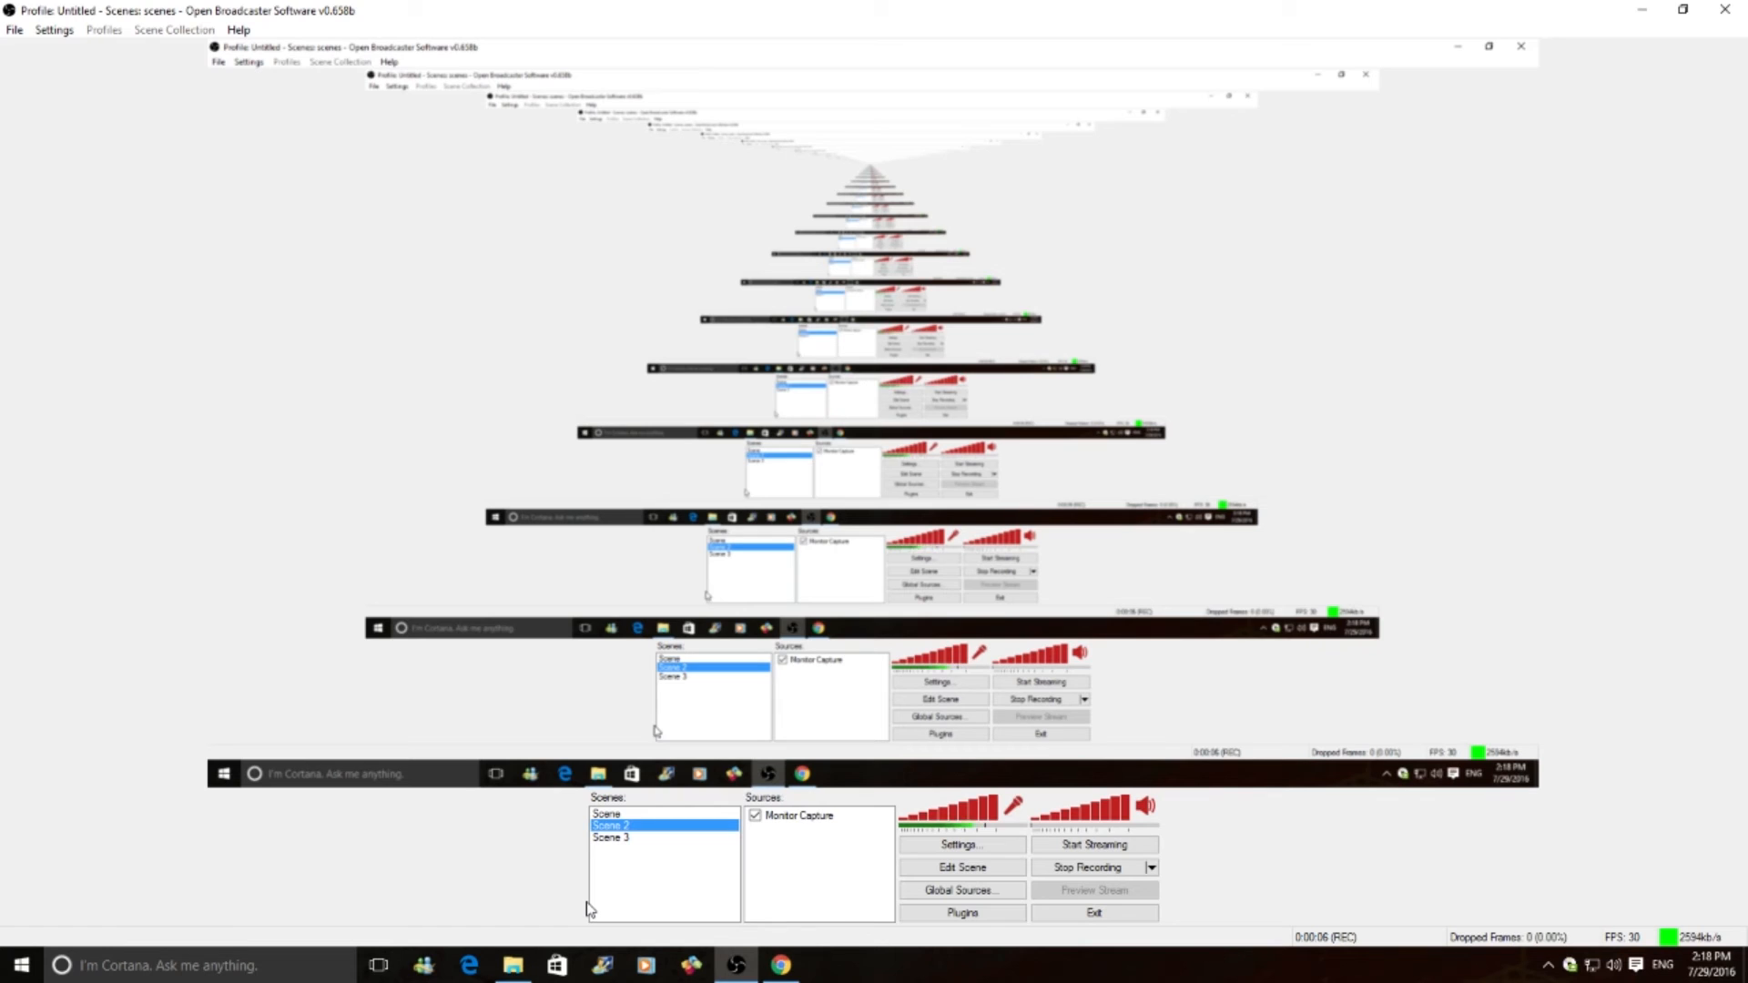
Examine the options for adding a scene and the source types that can be added to Scene 2, without adding anything.
right_click(630, 861)
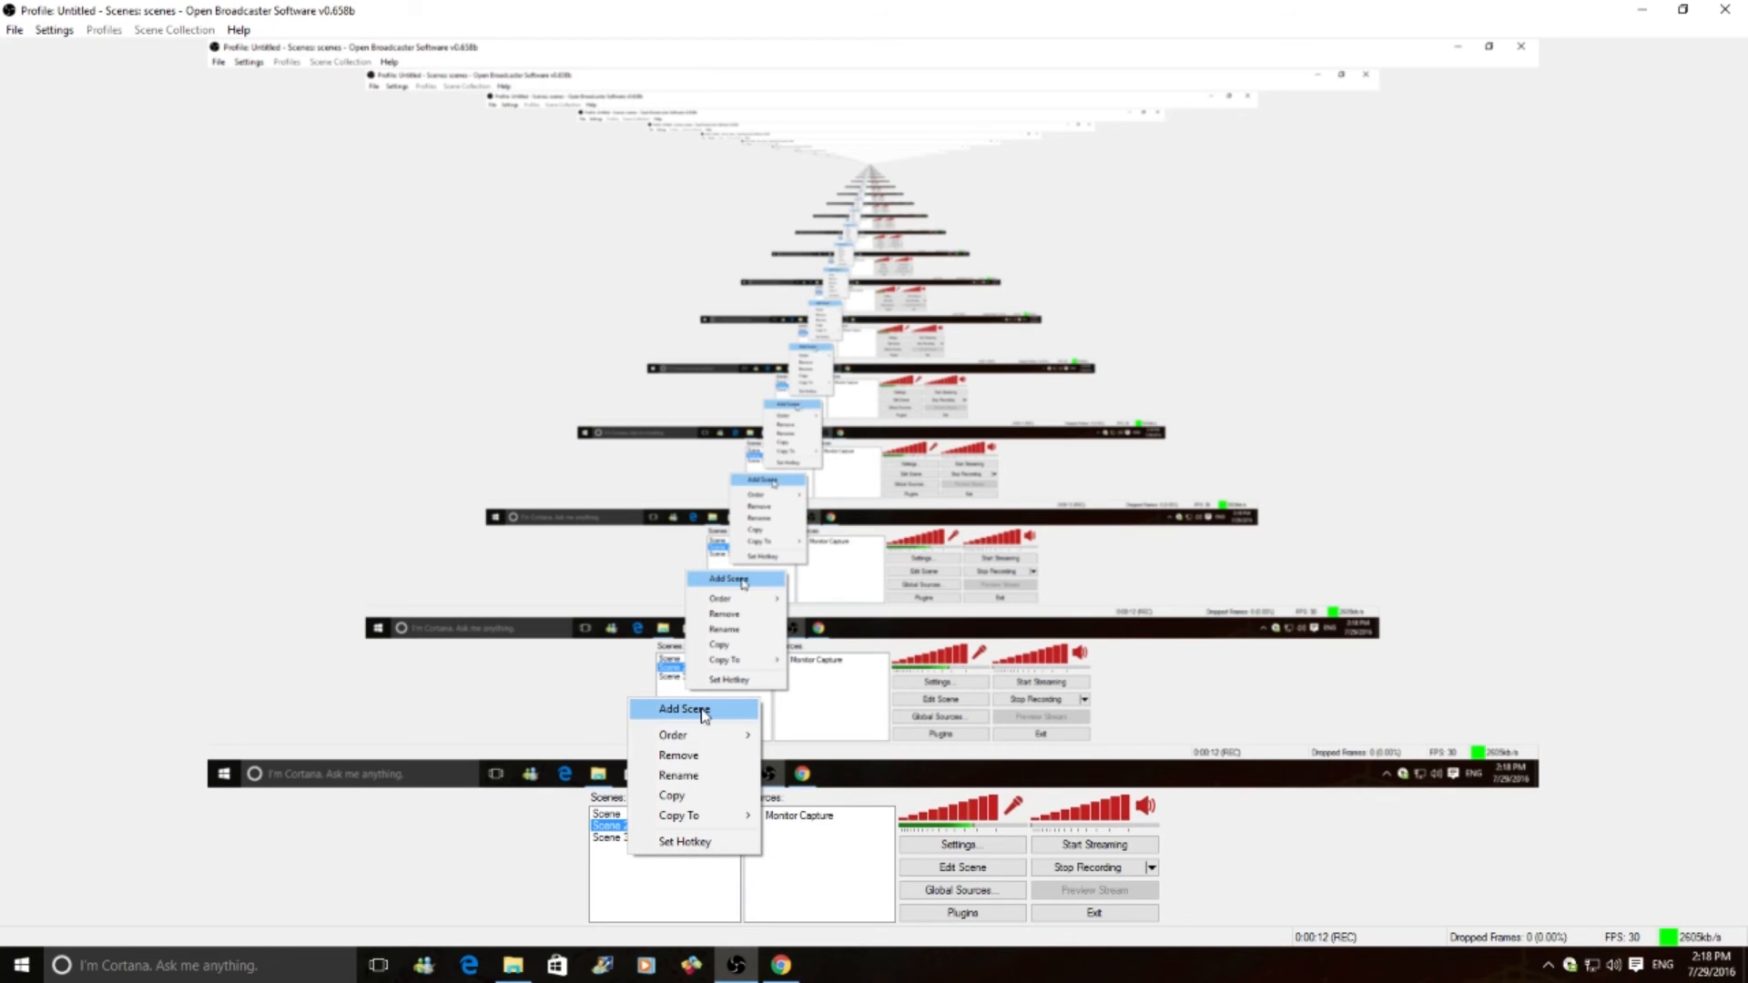
click(608, 877)
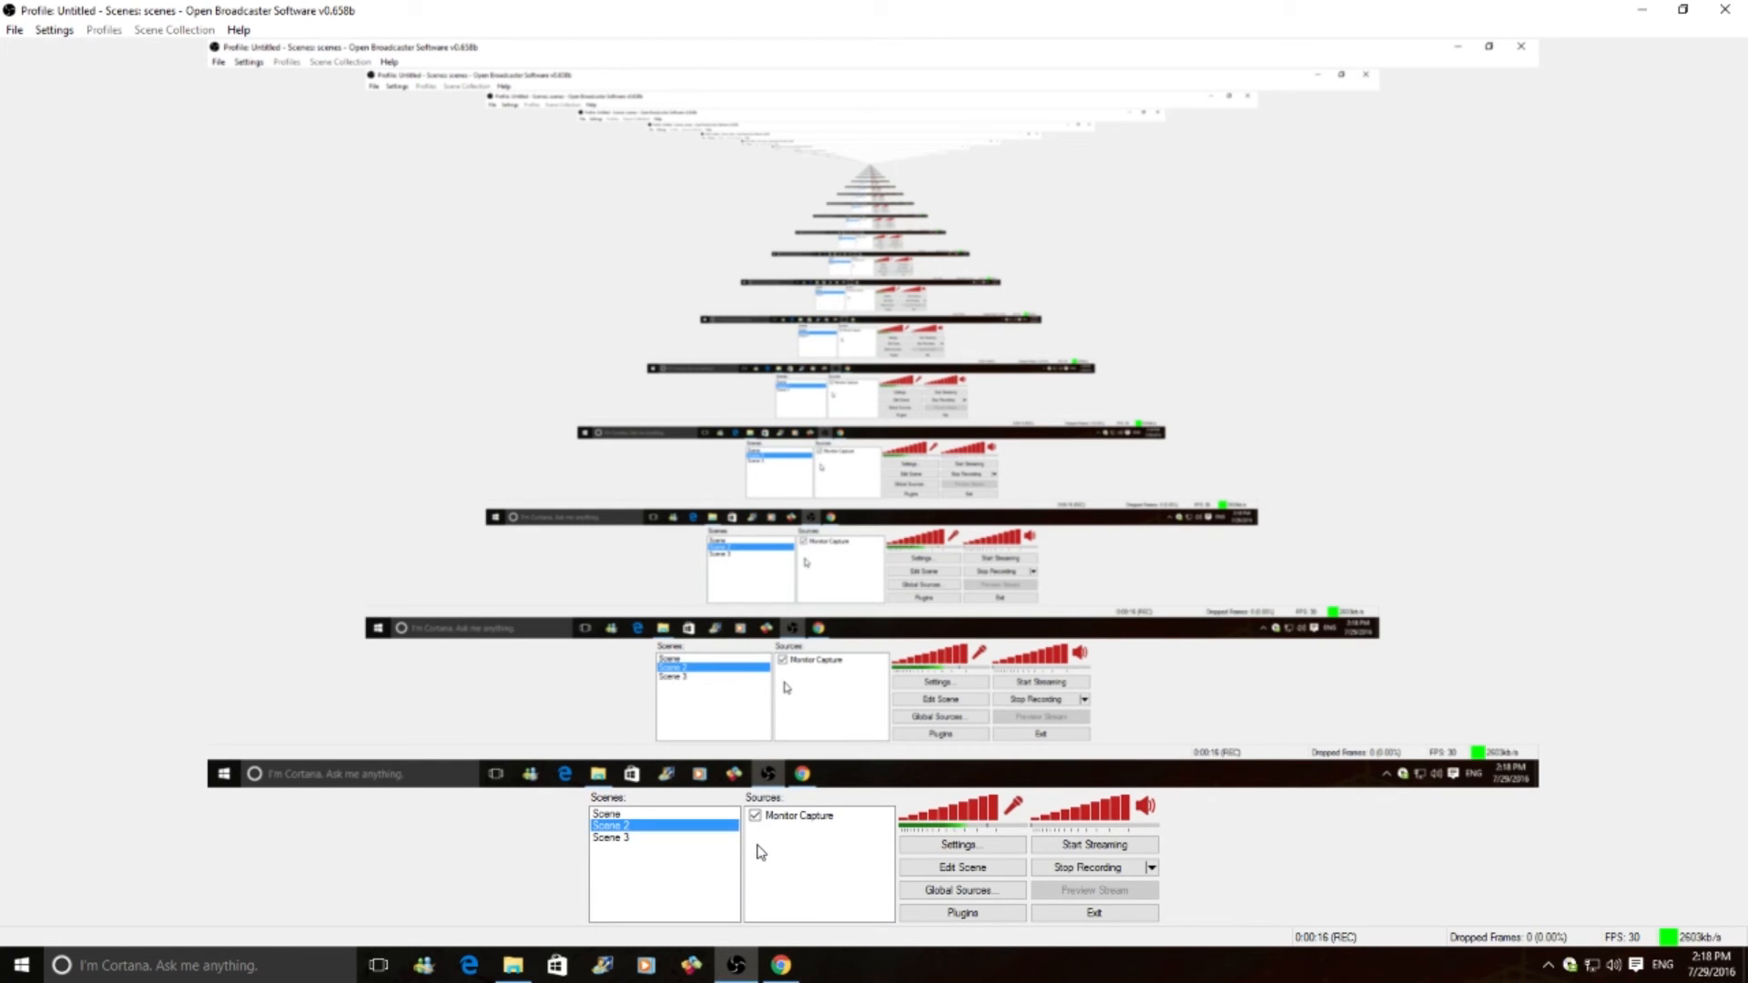
right_click(786, 837)
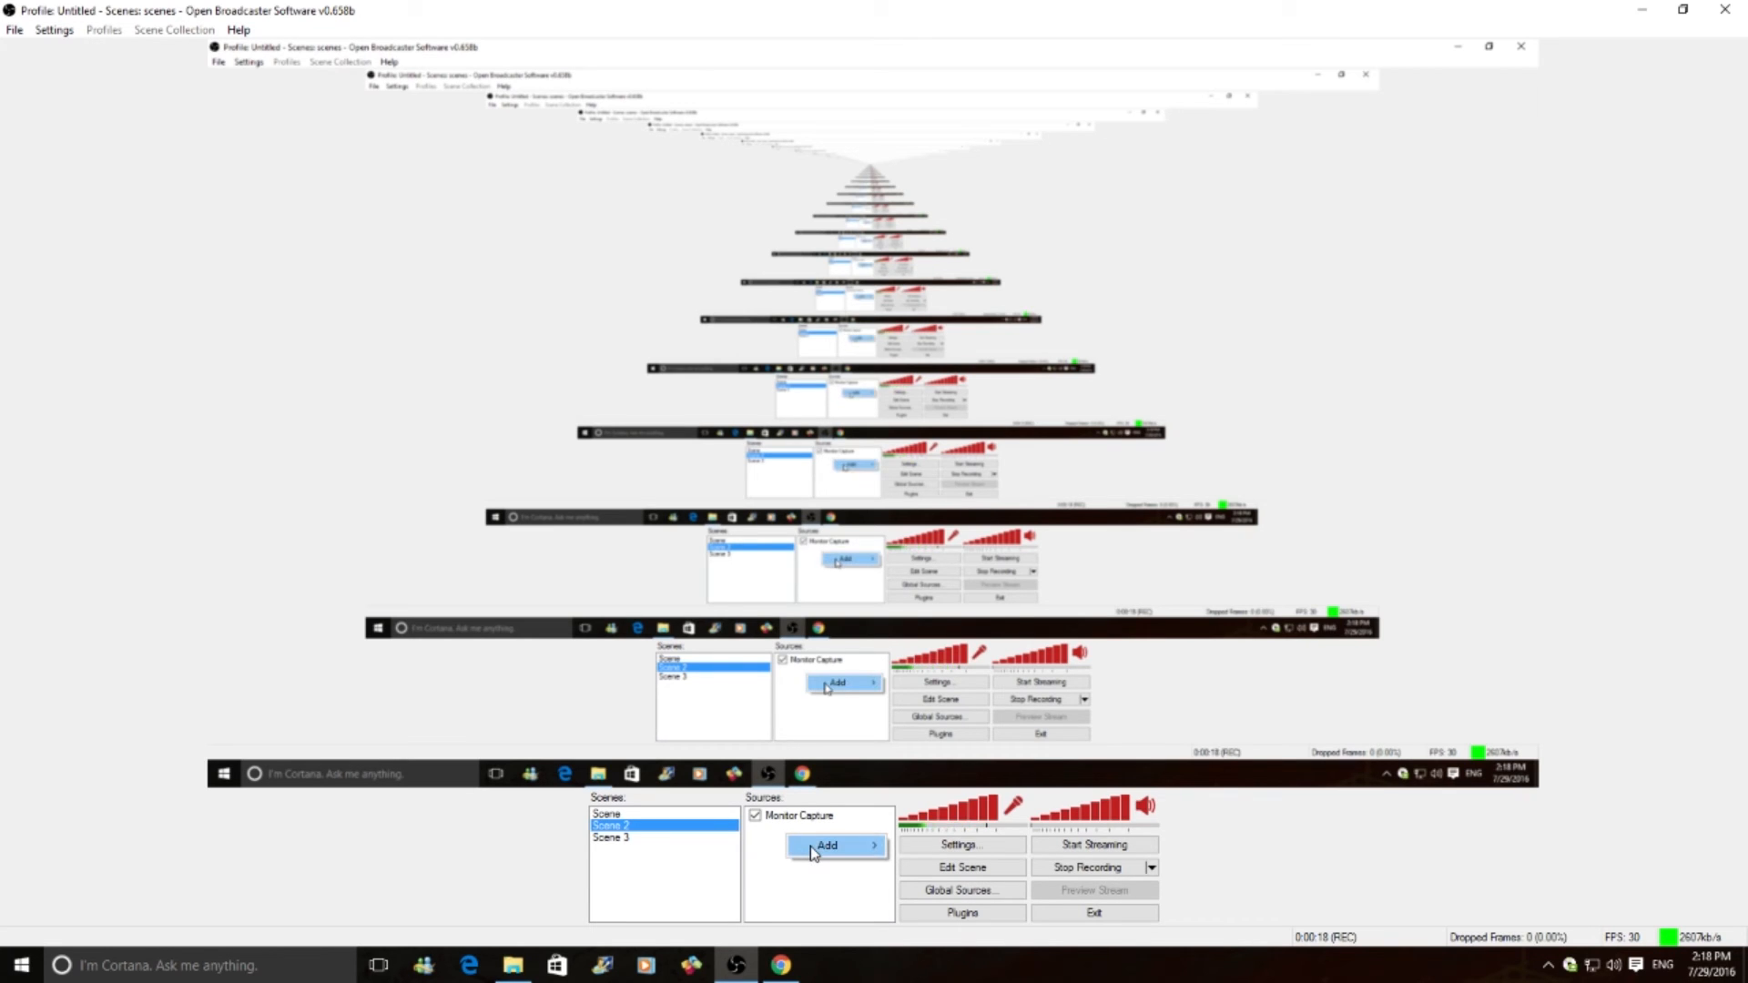
mouse_move(824, 846)
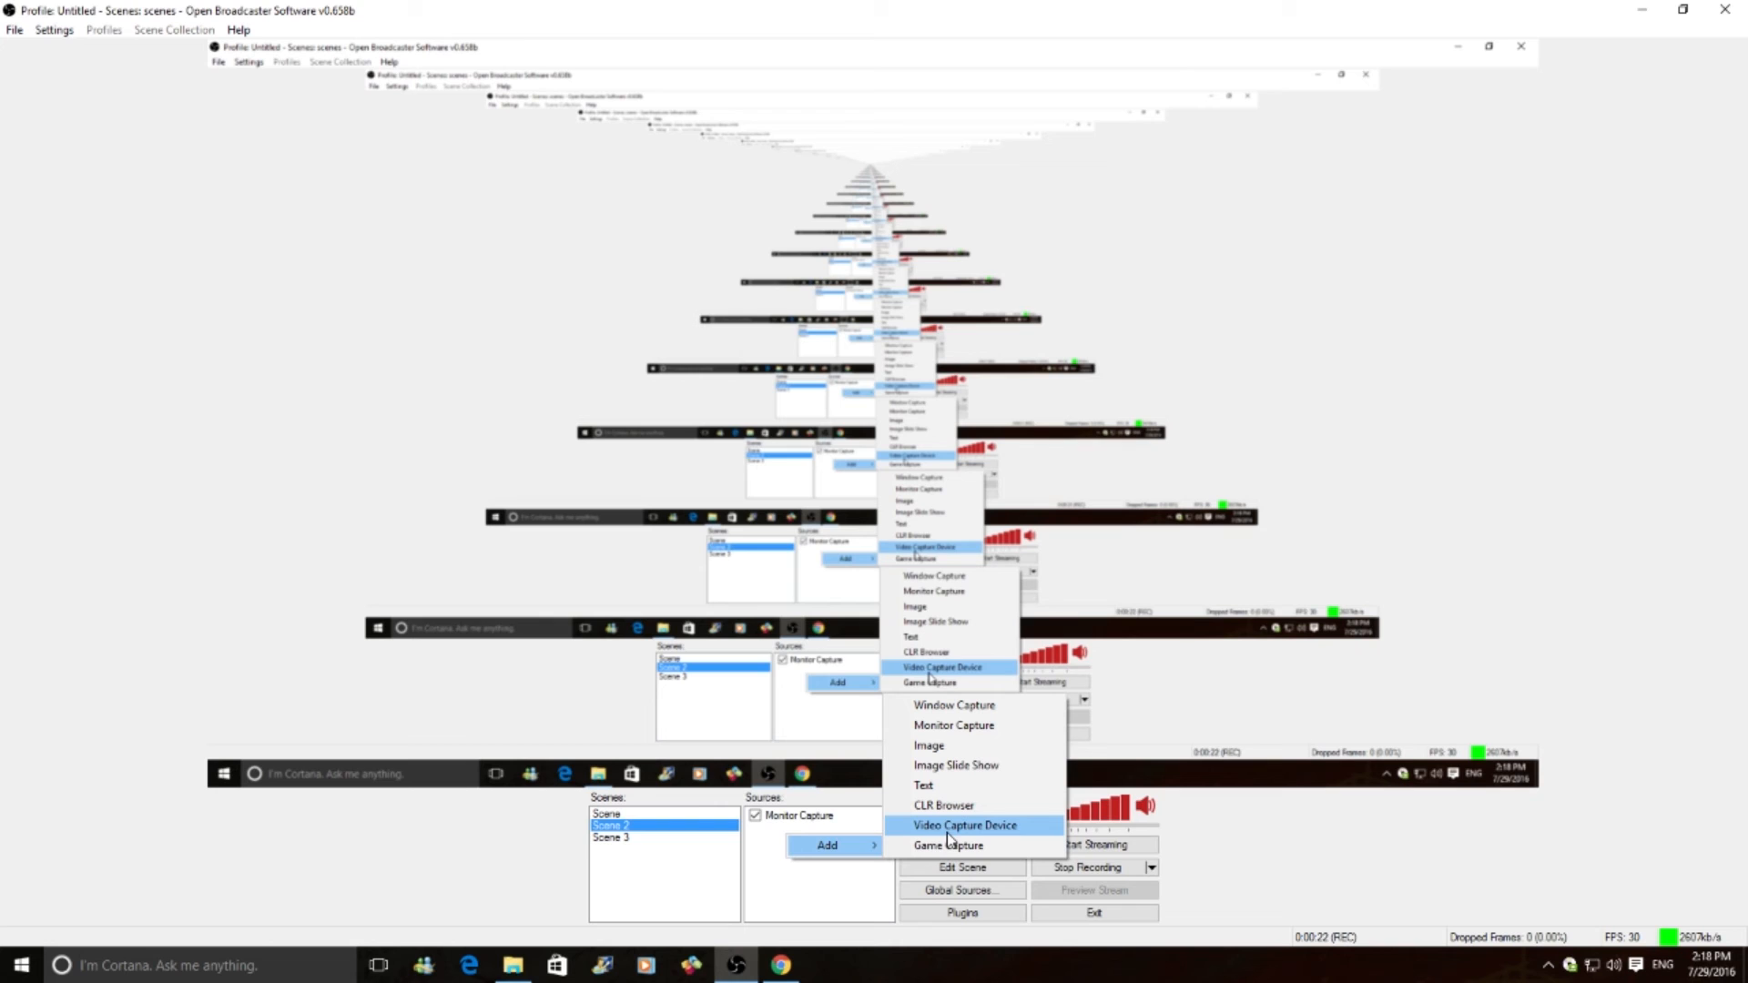
click(778, 871)
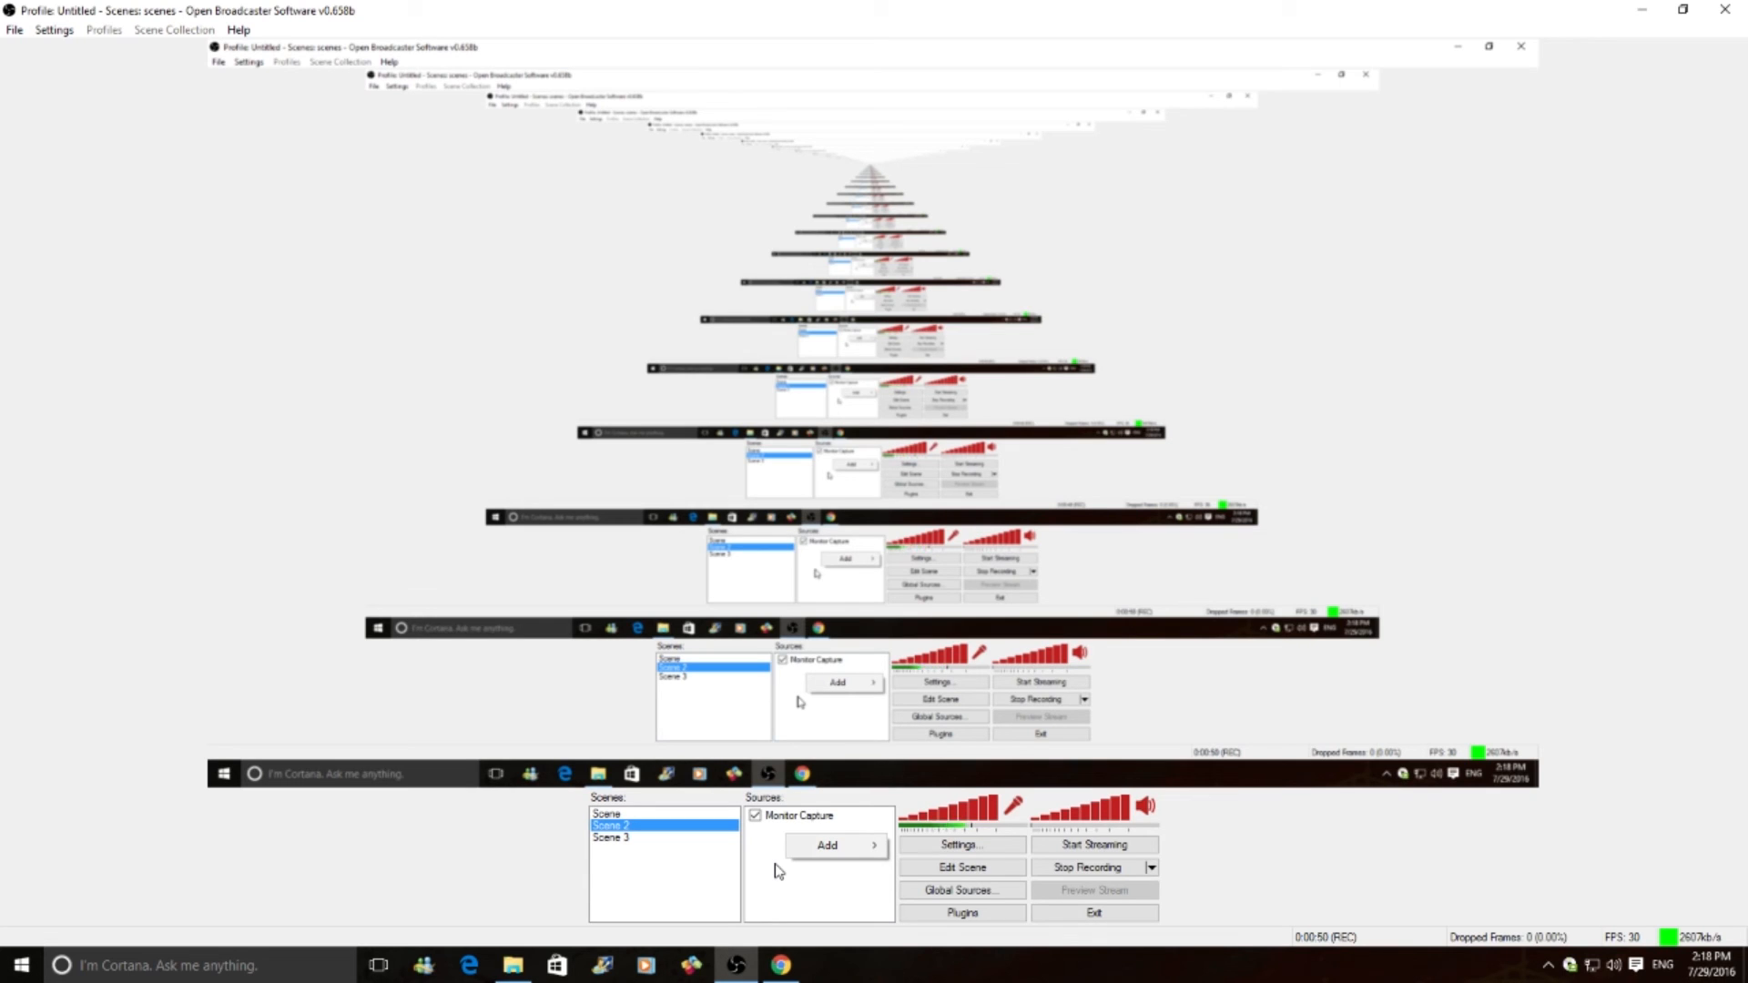
click(775, 864)
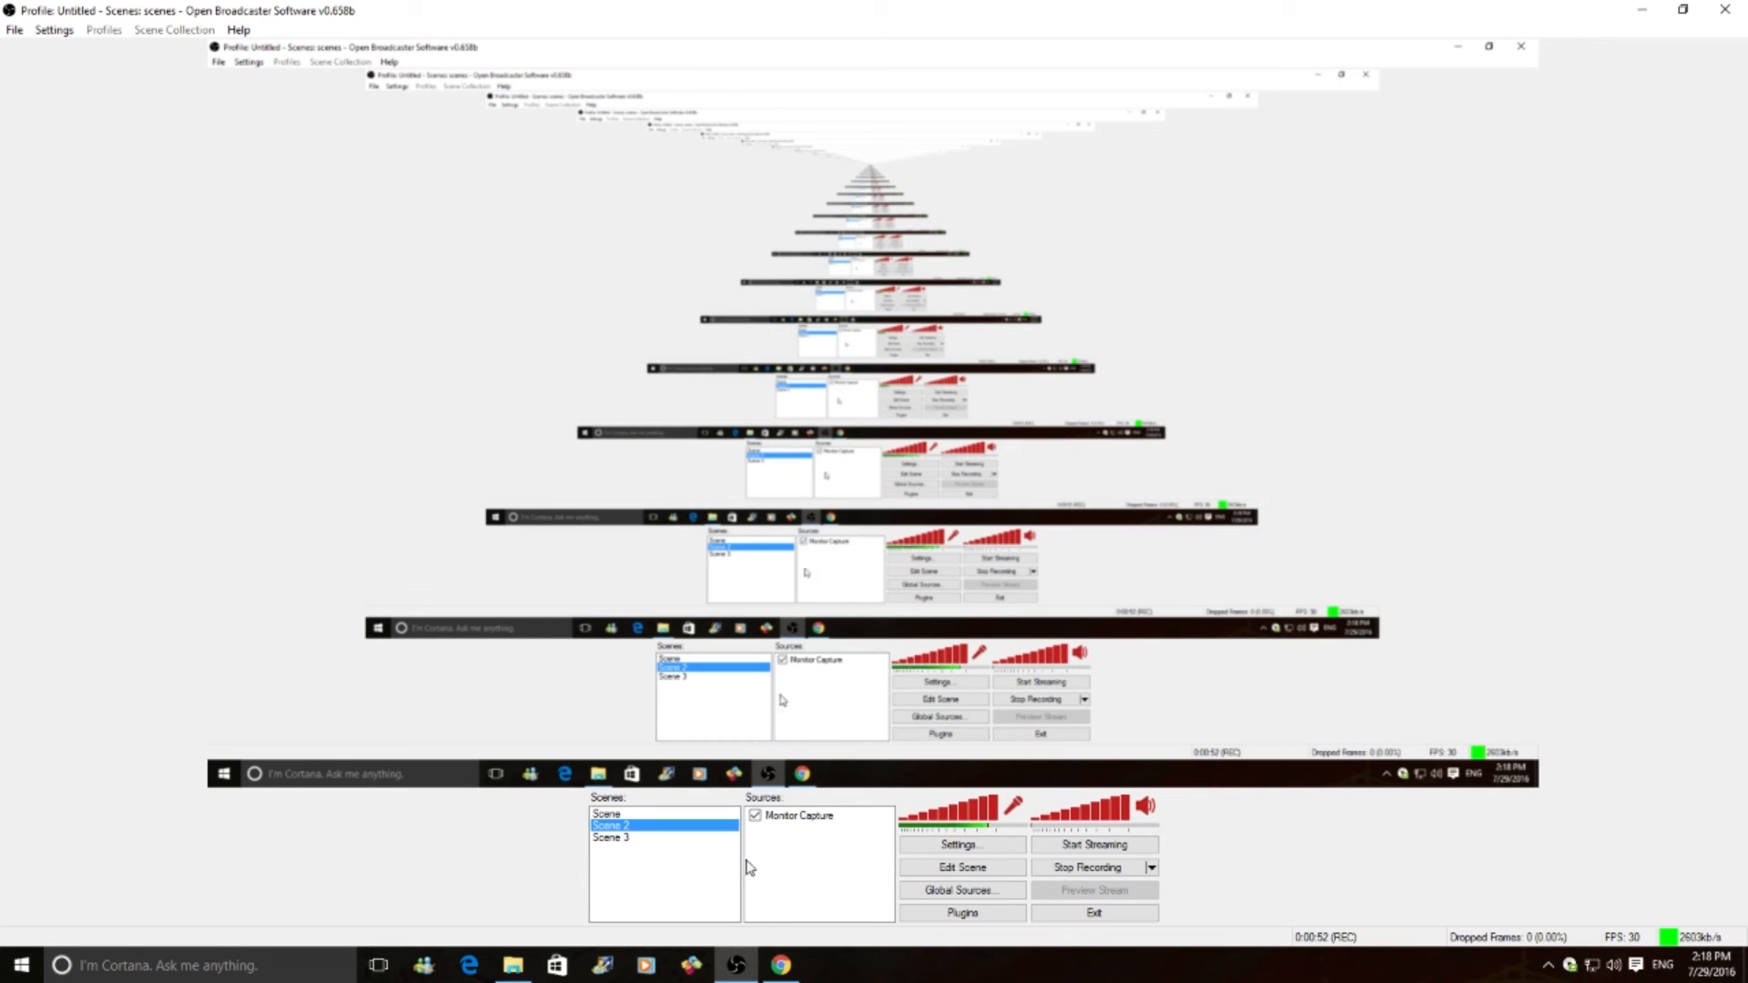
Switch from Scene 2 to the first scene in the scene list.
click(619, 816)
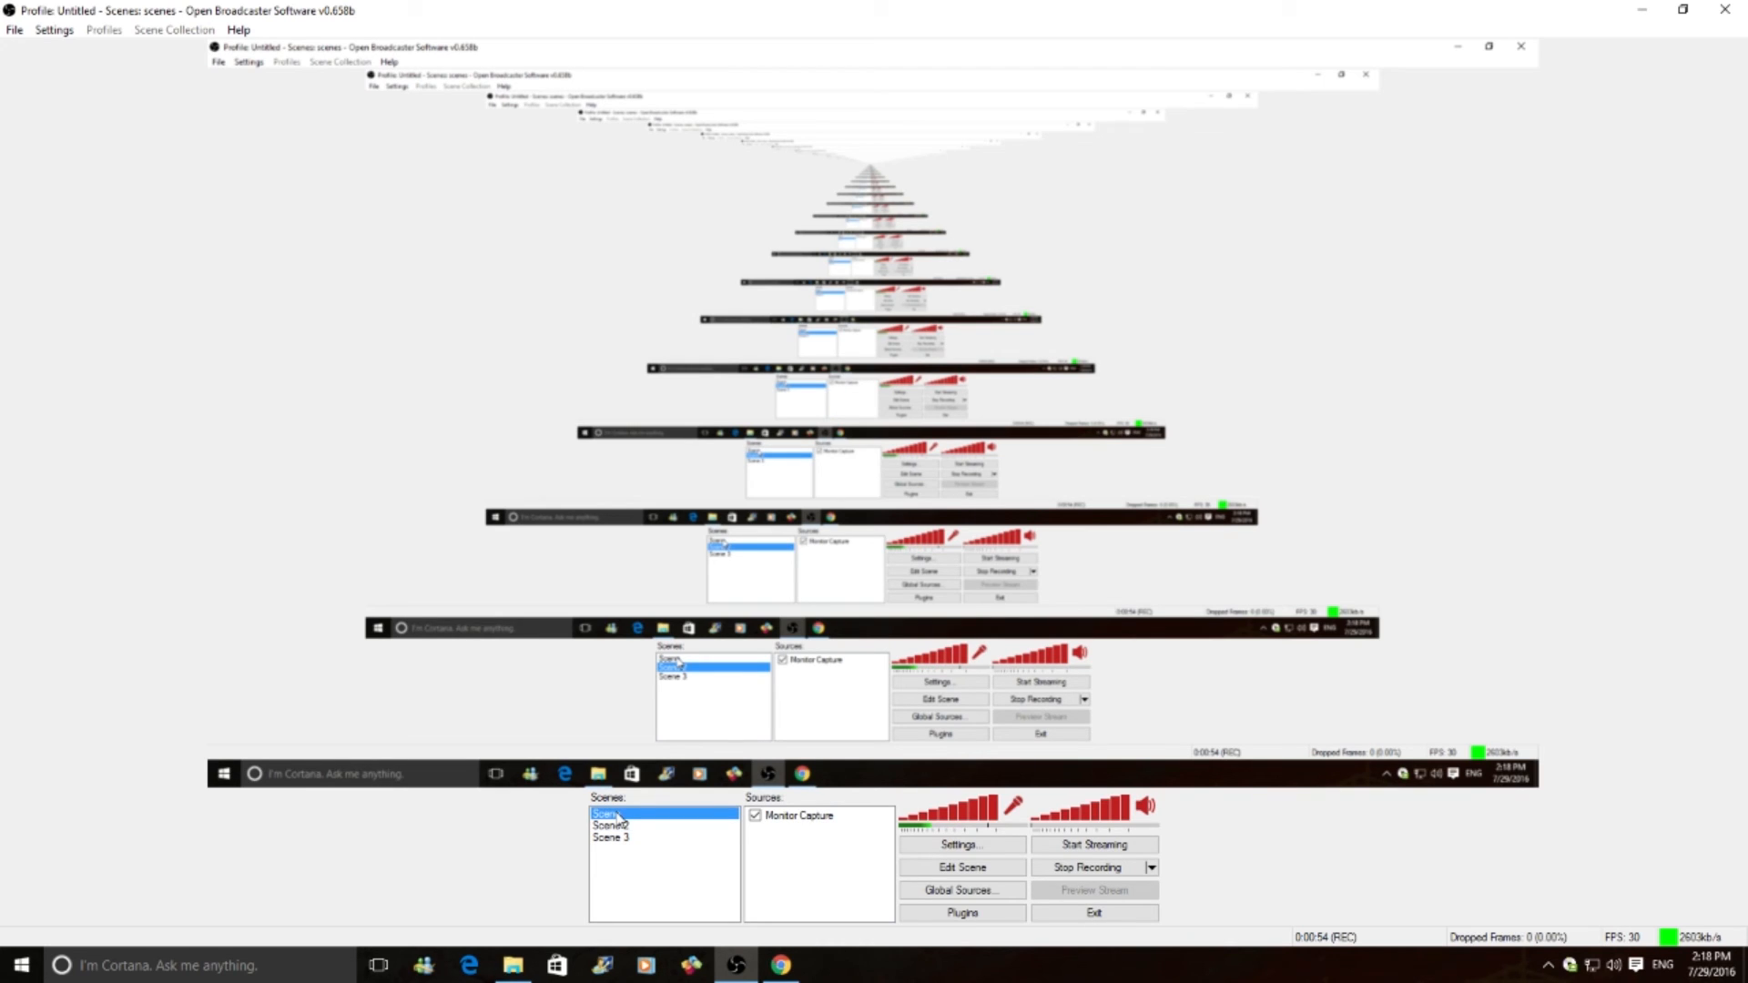